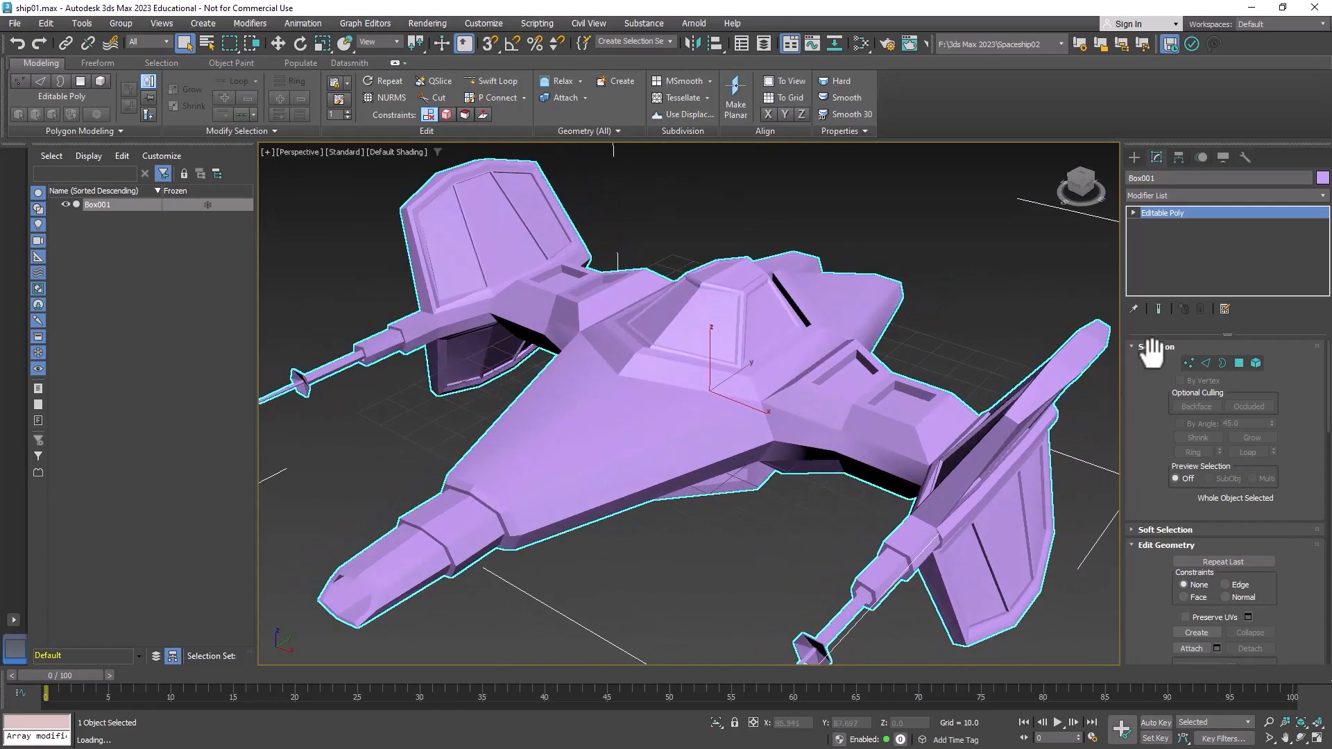
Create a Multi/Sub-Object material and a Physical Material in the Slate Material Editor, wiring the collapsed Physical Material into sub-material slot 1.
{"action": "left_click", "coordinate": [859, 40]}
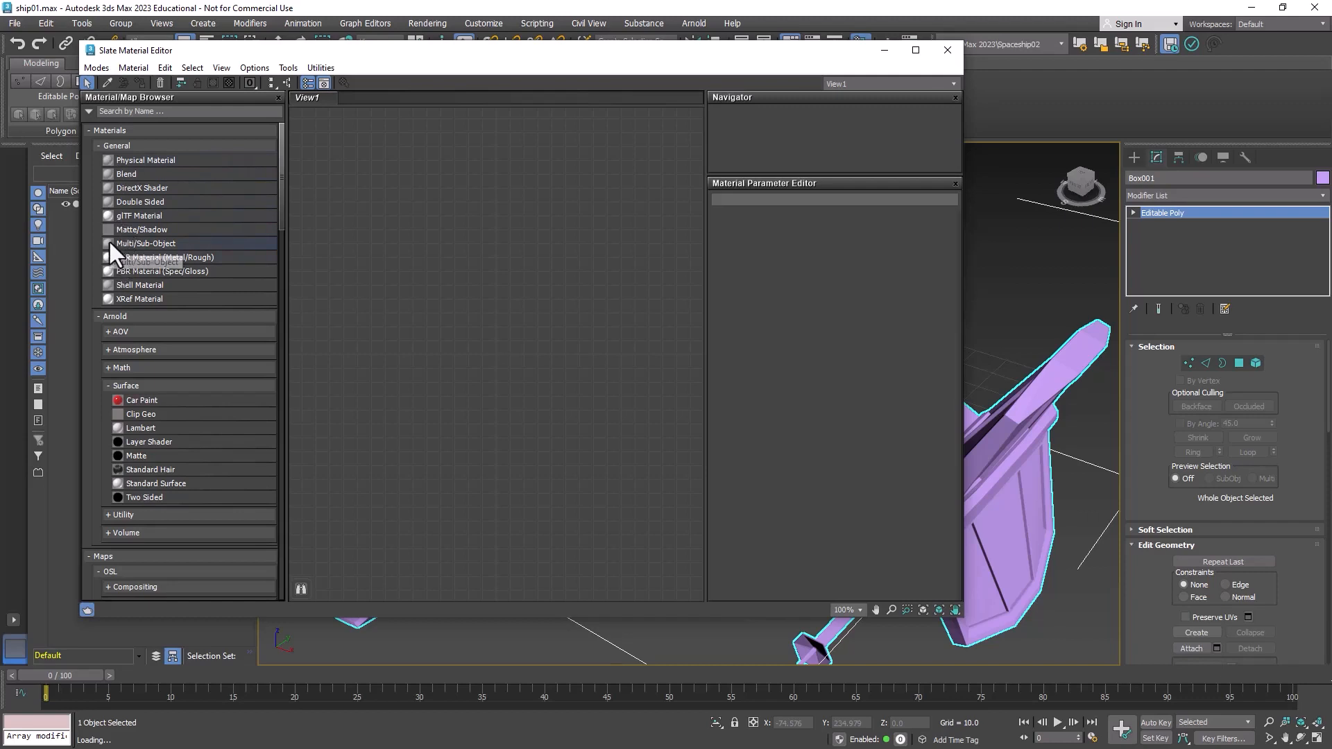
{"action": "left_click_drag", "start_coordinate": [110, 243], "coordinate": [627, 174]}
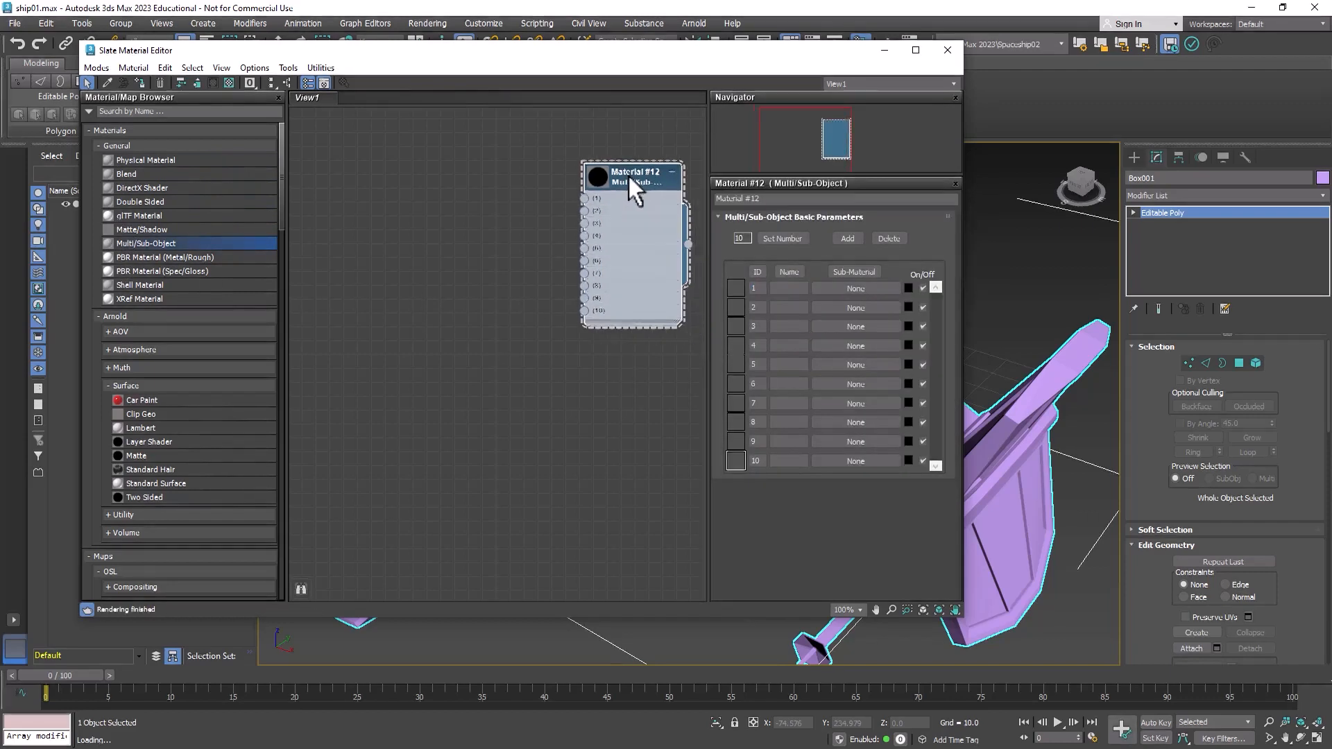
{"action": "left_click_drag", "start_coordinate": [106, 160], "coordinate": [349, 123]}
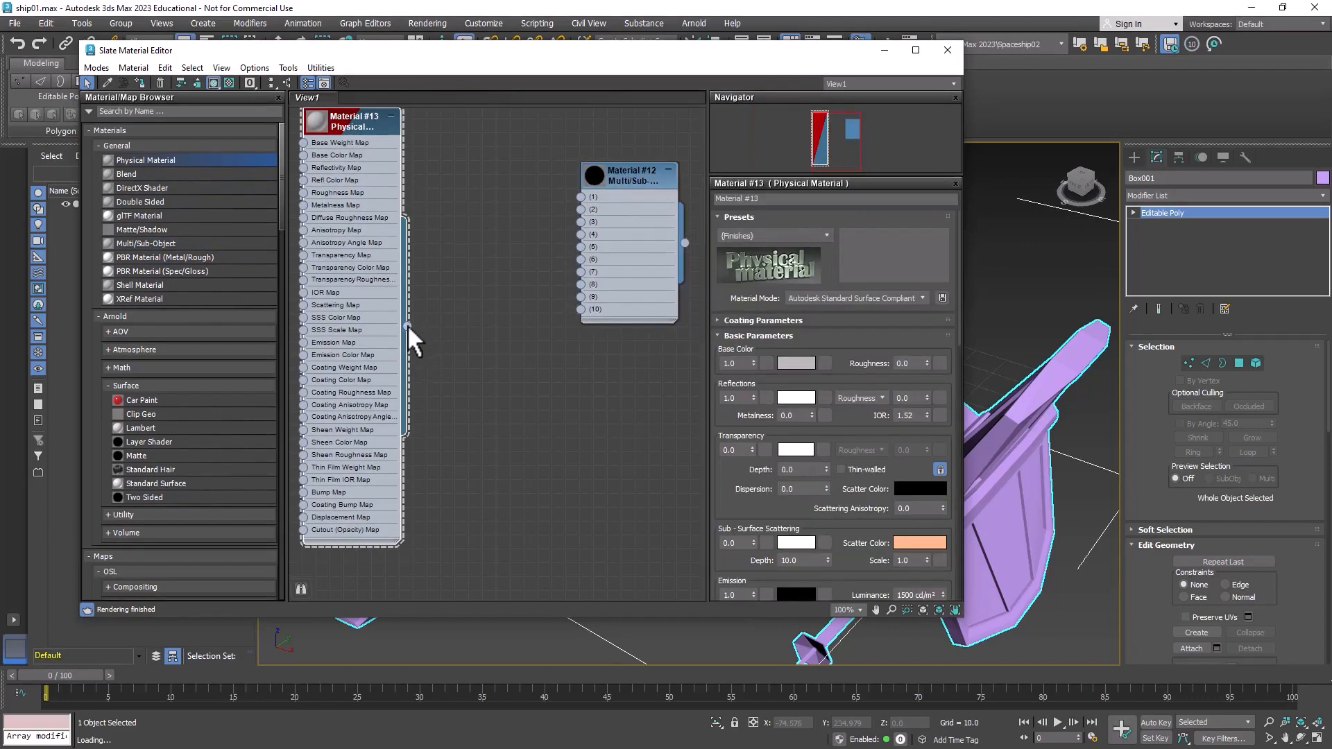
{"action": "left_click_drag", "start_coordinate": [407, 324], "coordinate": [580, 197]}
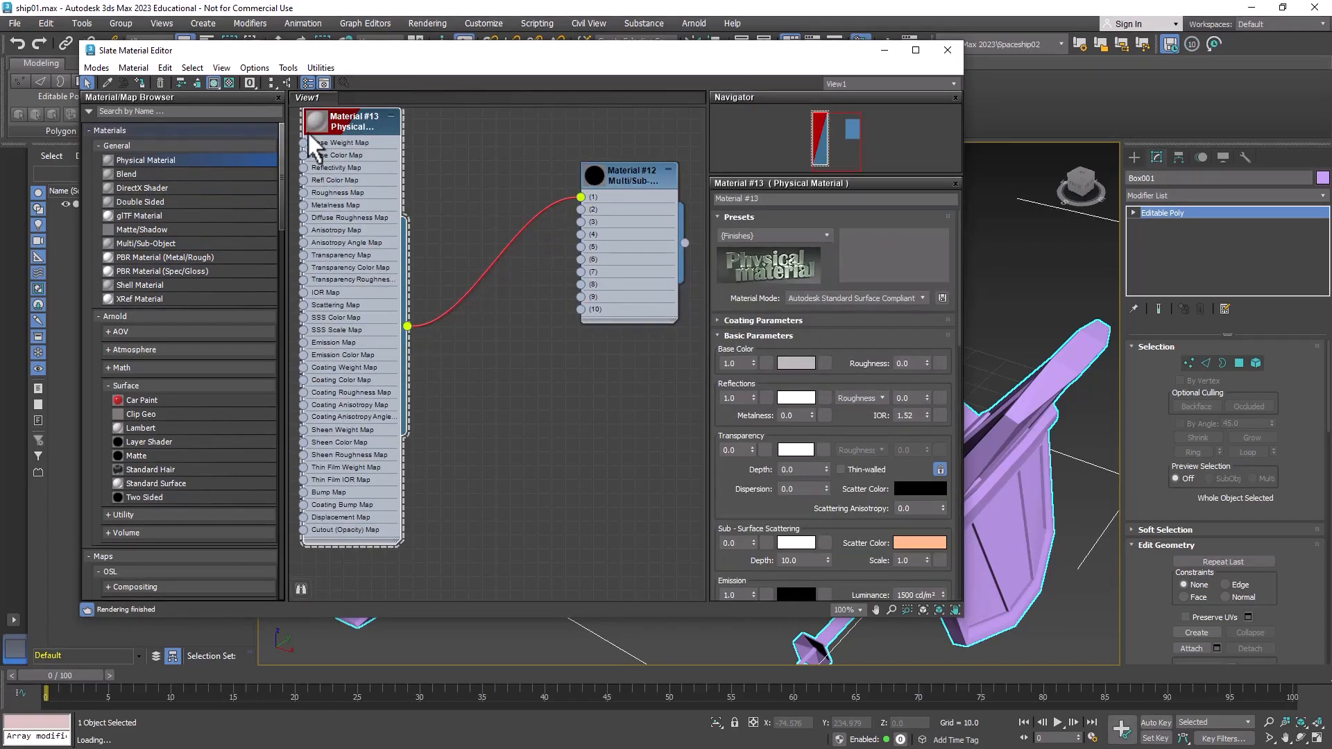
{"action": "left_click", "coordinate": [393, 115]}
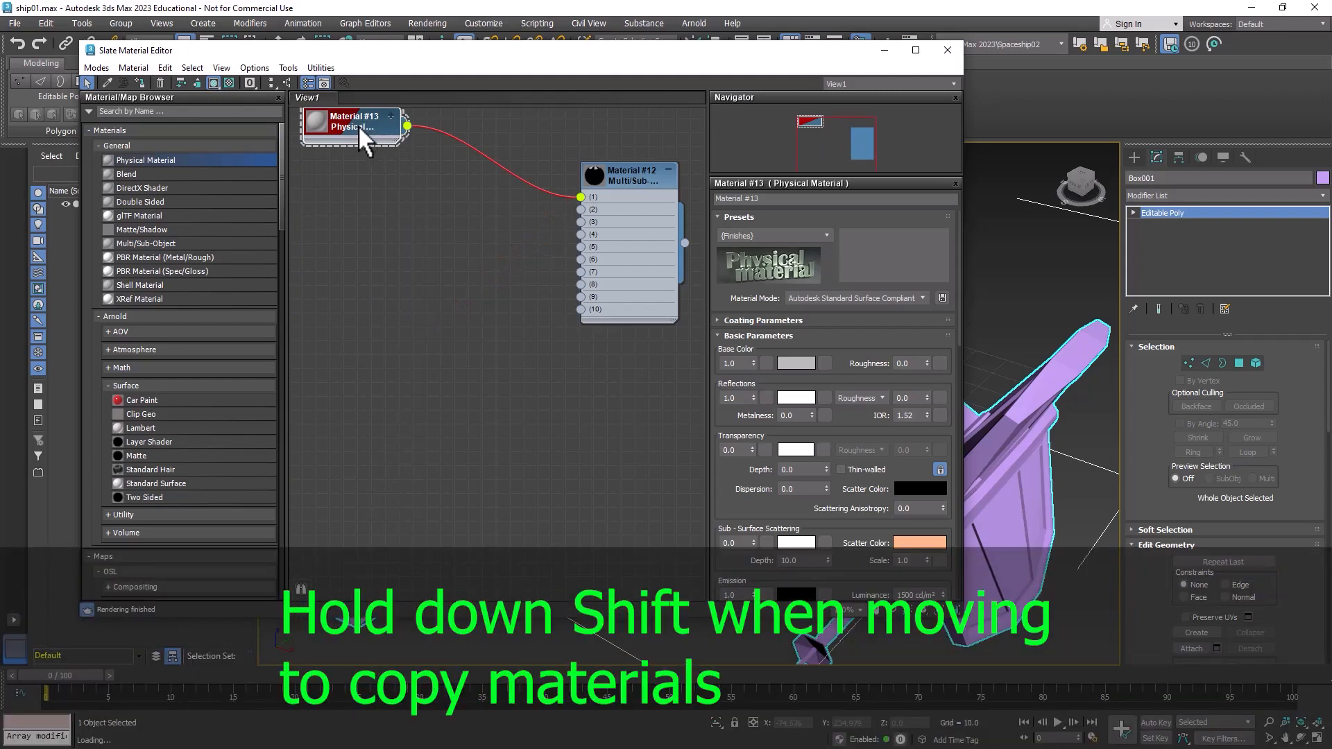
Copy the Physical Material node twice below the original and connect the copies to Multi/Sub-Object slots 2 and 3.
{"action": "left_click_drag", "start_coordinate": [353, 128], "coordinate": [358, 266], "text": "shift"}
{"action": "left_click_drag", "start_coordinate": [408, 194], "coordinate": [581, 209]}
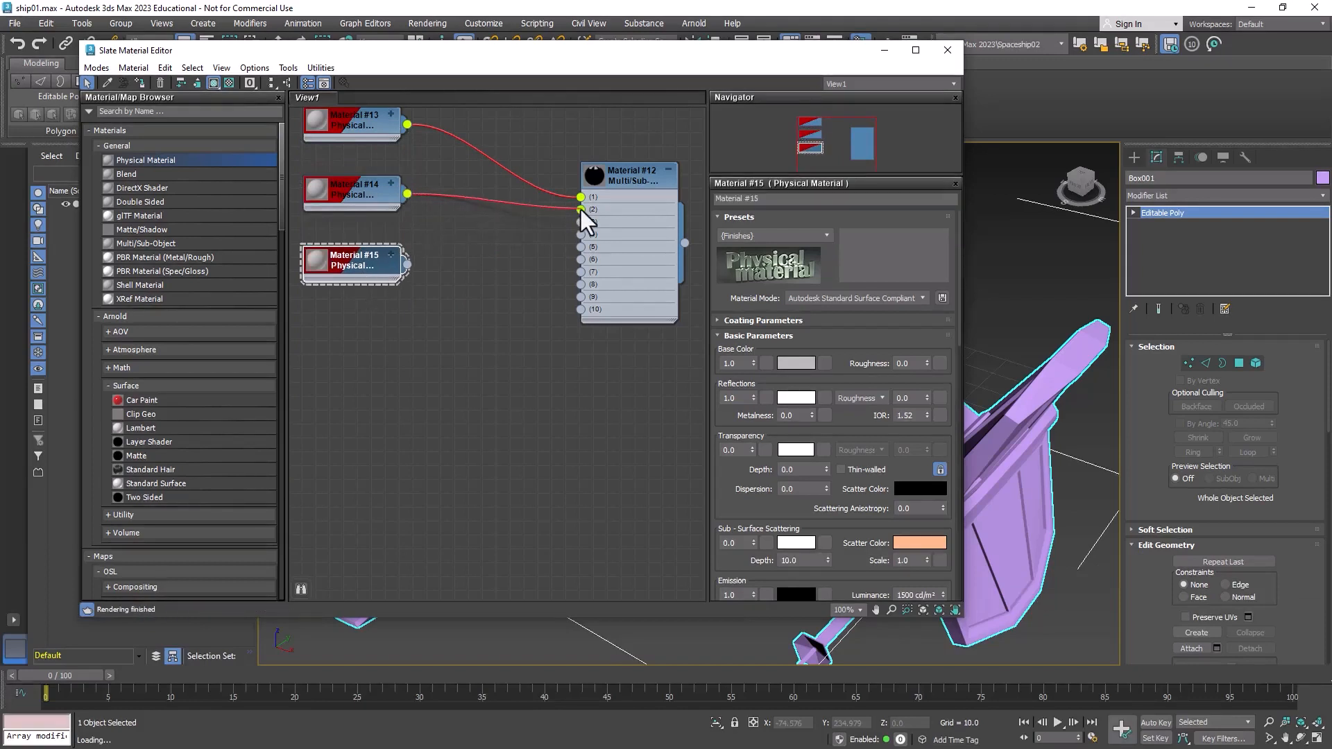
{"action": "left_click_drag", "start_coordinate": [402, 264], "coordinate": [581, 222]}
Delete the unused slots of the Multi/Sub-Object material so that three sub-materials remain.
{"action": "left_click", "coordinate": [589, 196]}
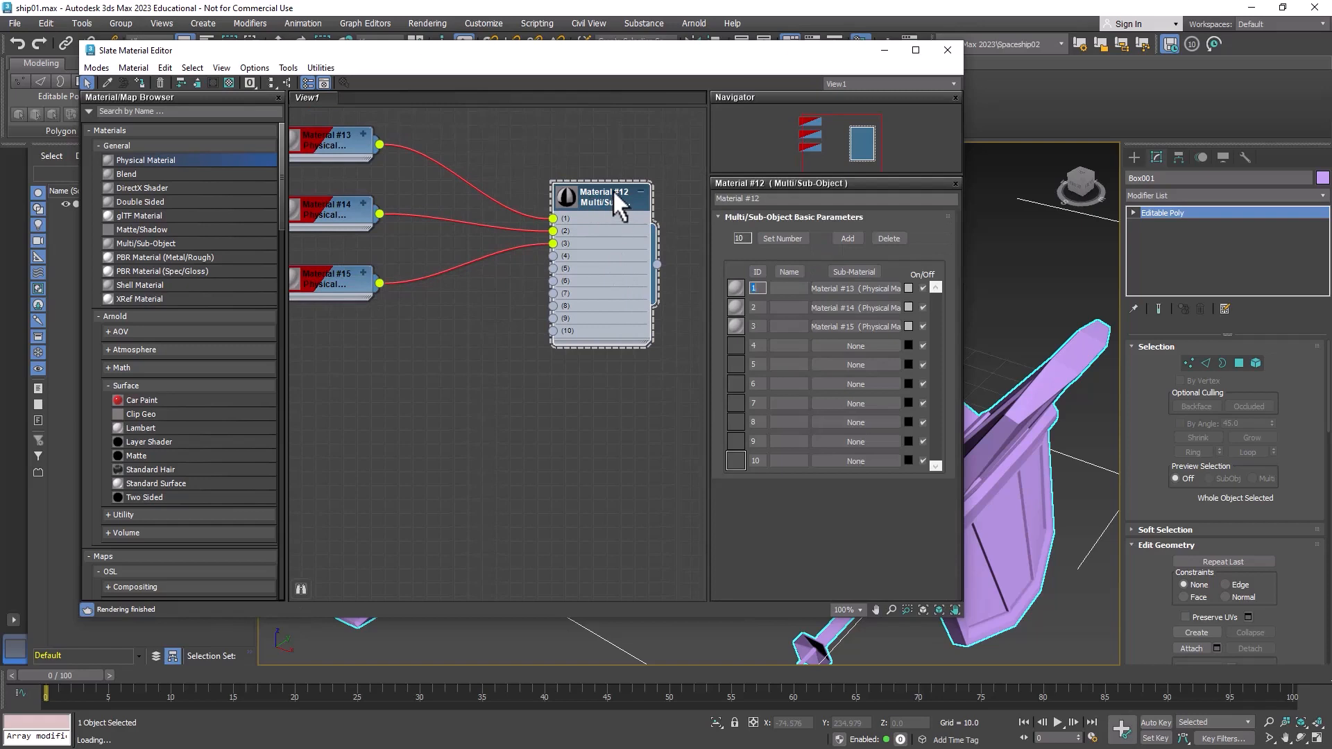
{"action": "left_click", "coordinate": [888, 234]}
{"action": "left_click", "coordinate": [888, 233]}
{"action": "left_click", "coordinate": [889, 233]}
{"action": "left_click", "coordinate": [888, 234]}
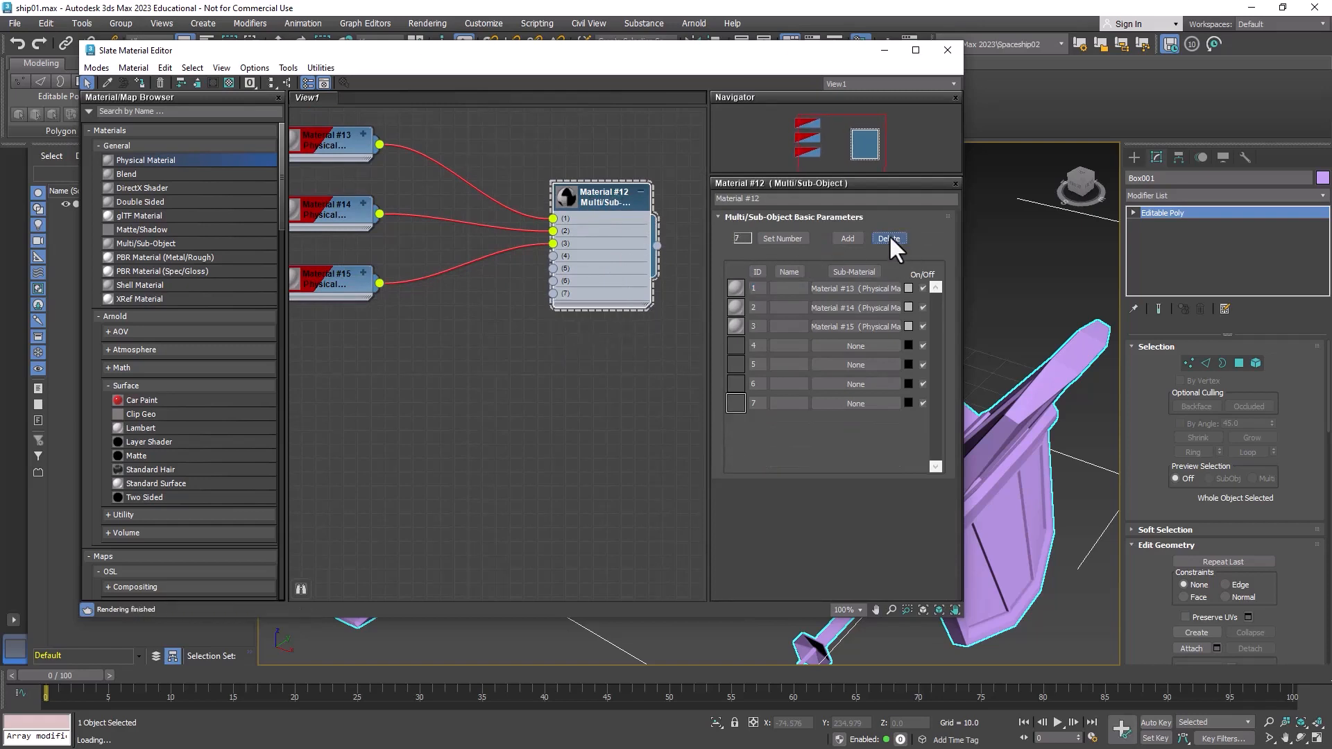
{"action": "left_click", "coordinate": [889, 234]}
{"action": "left_click", "coordinate": [888, 235]}
{"action": "left_click", "coordinate": [888, 234]}
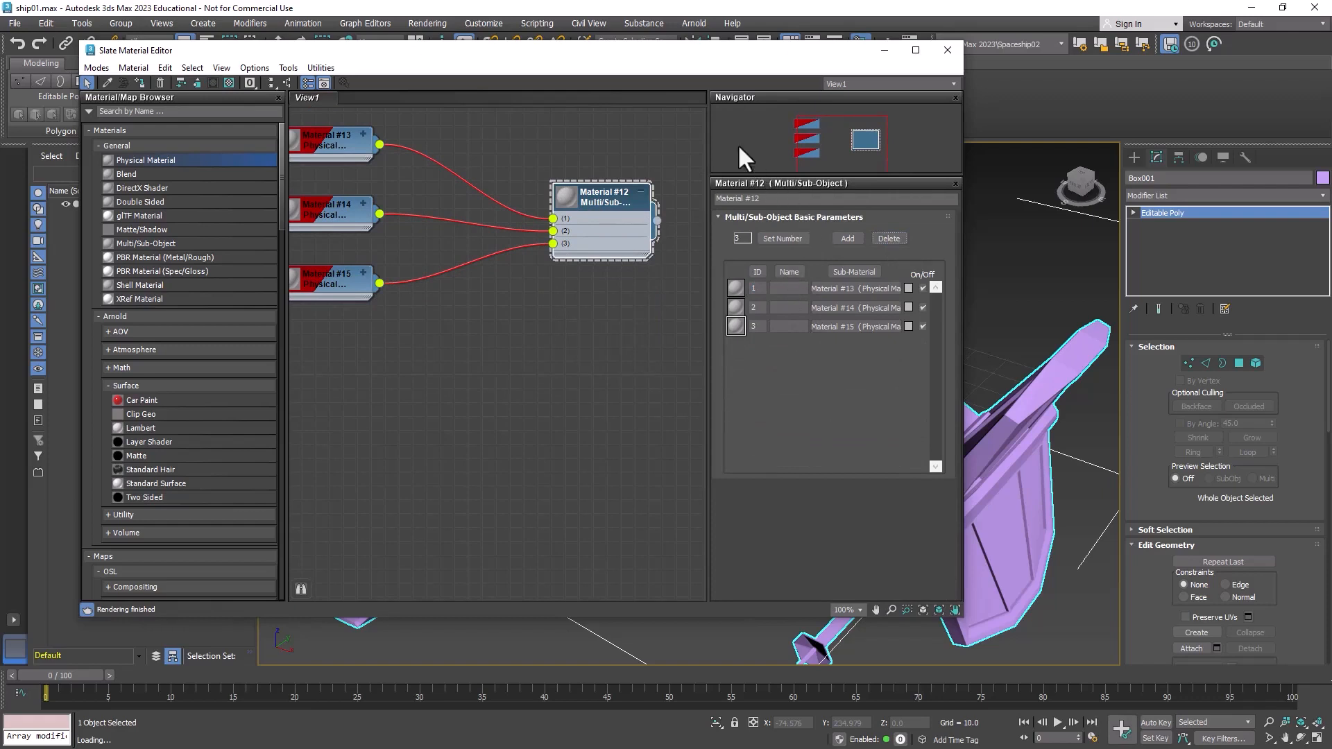
Name the sub-materials Canopy for ID 1, Body for ID 2 and Engine for ID 3.
{"action": "left_click", "coordinate": [794, 288]}
{"action": "type", "text": "Conp"}
{"action": "key", "text": "BackSpace"}
{"action": "key", "text": "BackSpace"}
{"action": "key", "text": "BackSpace"}
{"action": "type", "text": "Canopy"}
{"action": "type", "text": "Body"}
{"action": "type", "text": "Engine"}
Assign the Multi/Sub-Object material to the spaceship and close the material editor.
{"action": "middle_click_drag", "start_coordinate": [516, 387], "coordinate": [467, 407]}
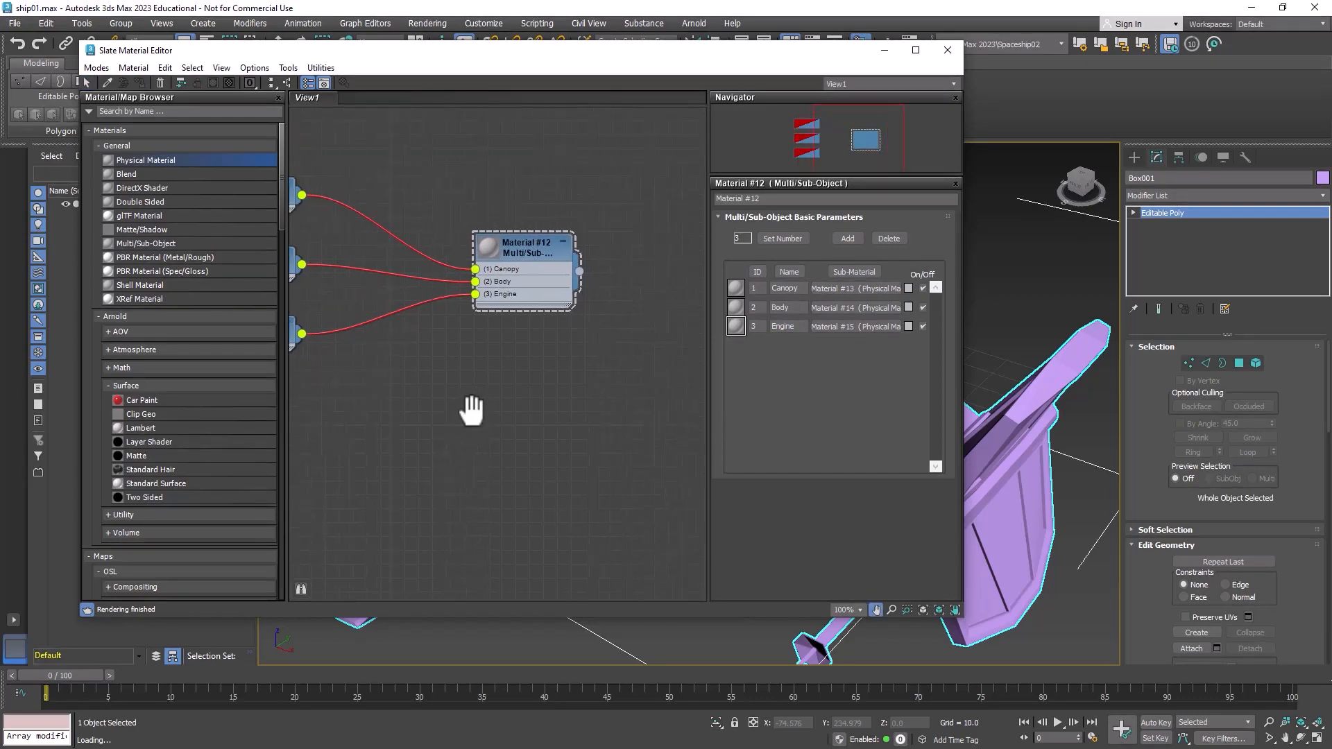
{"action": "left_click_drag", "start_coordinate": [659, 50], "coordinate": [491, 48]}
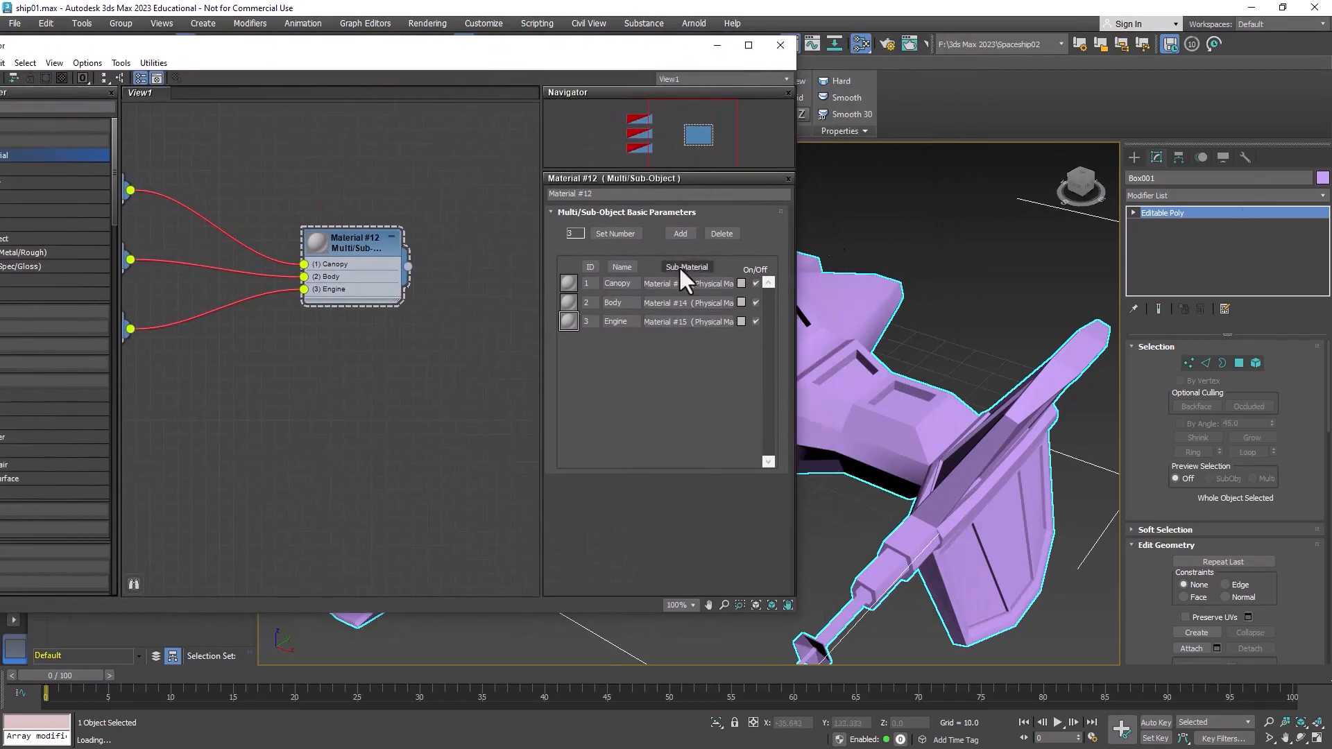
{"action": "left_click_drag", "start_coordinate": [409, 267], "coordinate": [900, 426]}
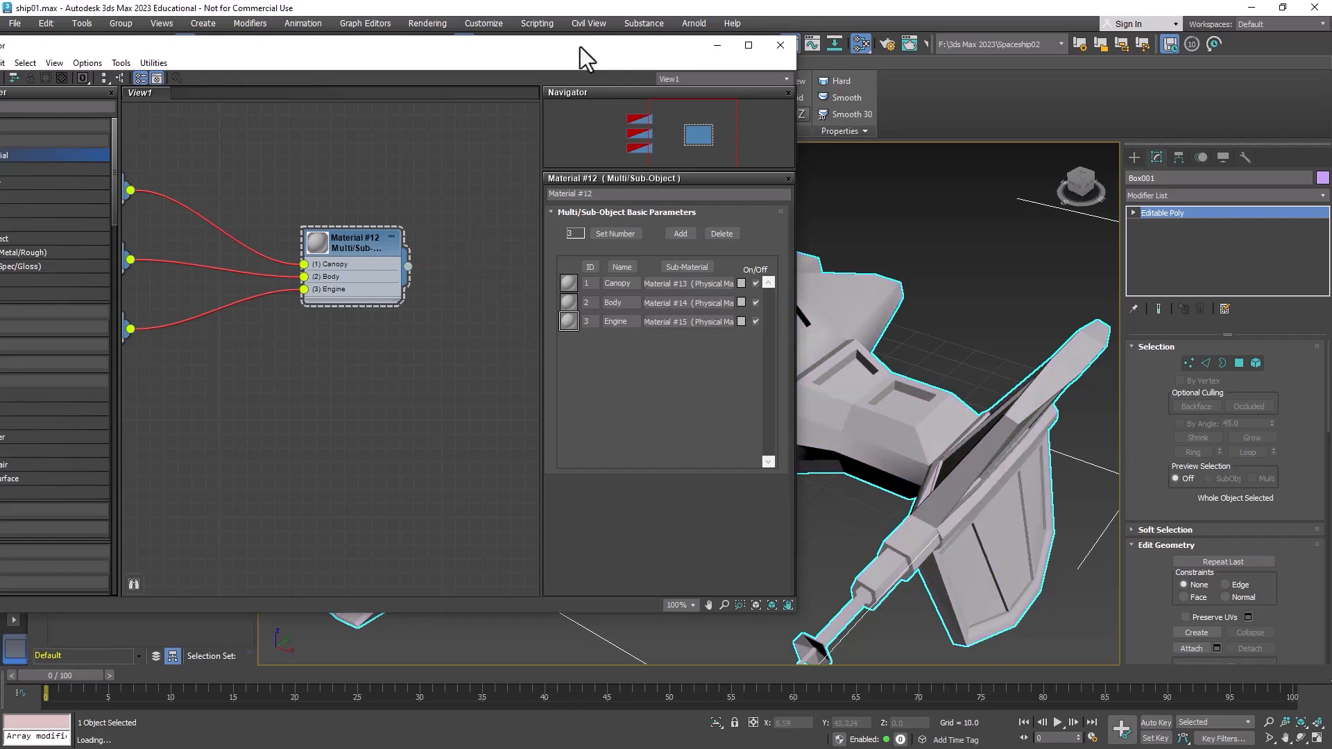
{"action": "left_click_drag", "start_coordinate": [583, 50], "coordinate": [802, 65]}
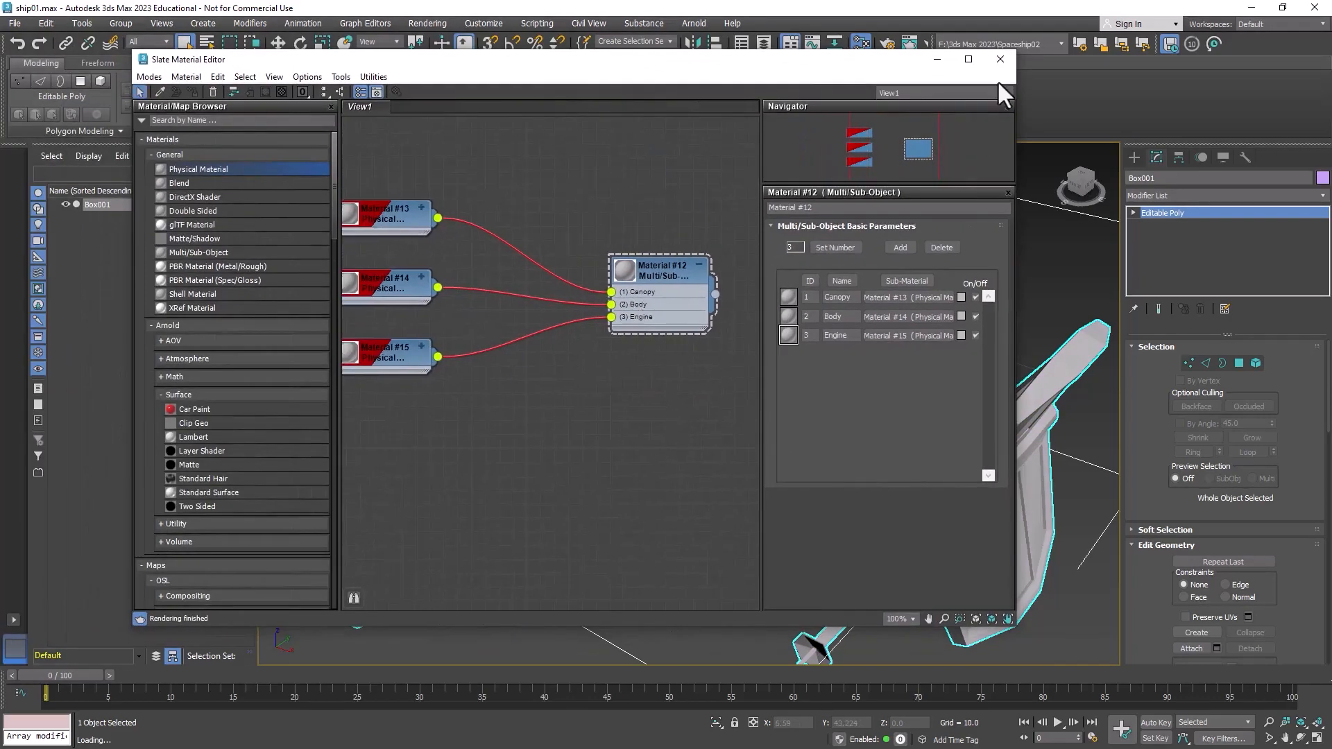
{"action": "left_click", "coordinate": [999, 59]}
Select the eight window polygons of the ship's canopy in Polygon mode and bring up their material ID settings.
{"action": "left_click", "coordinate": [1234, 359]}
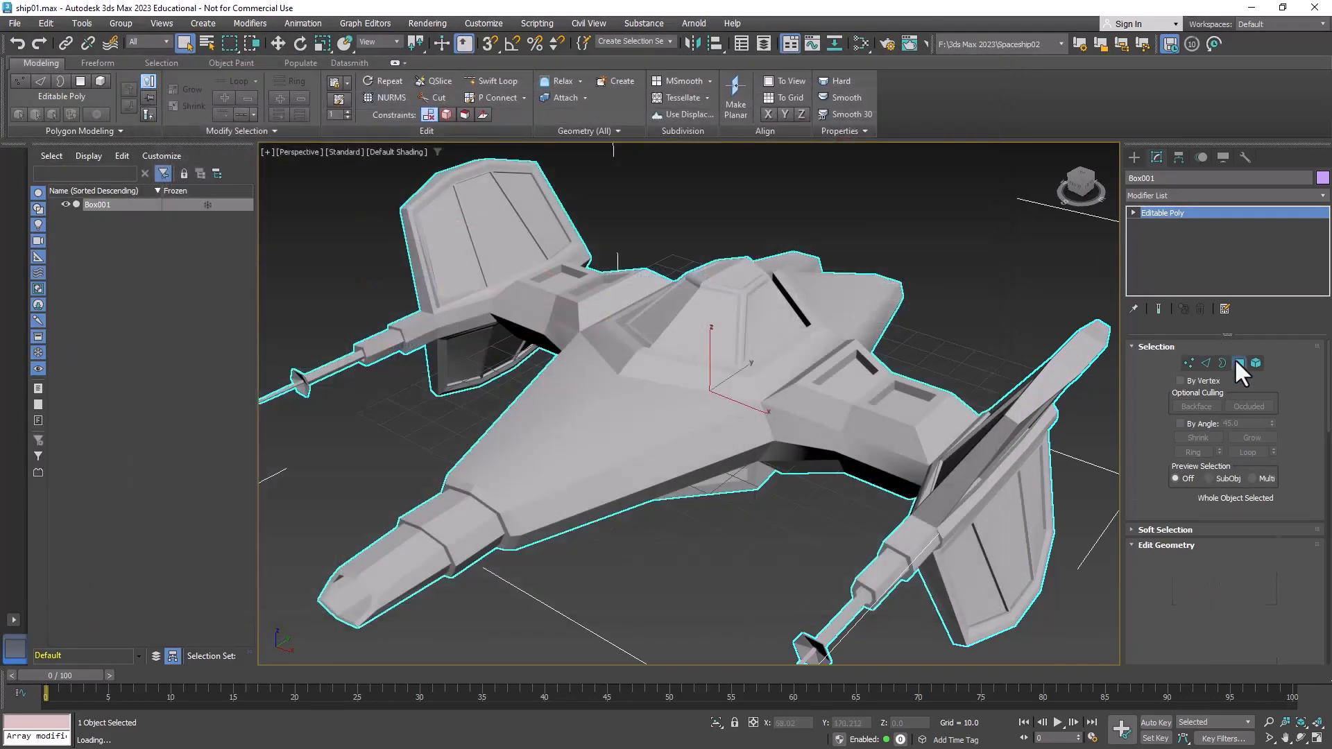
{"action": "left_click", "coordinate": [775, 316]}
{"action": "left_click", "coordinate": [721, 322], "text": "ctrl"}
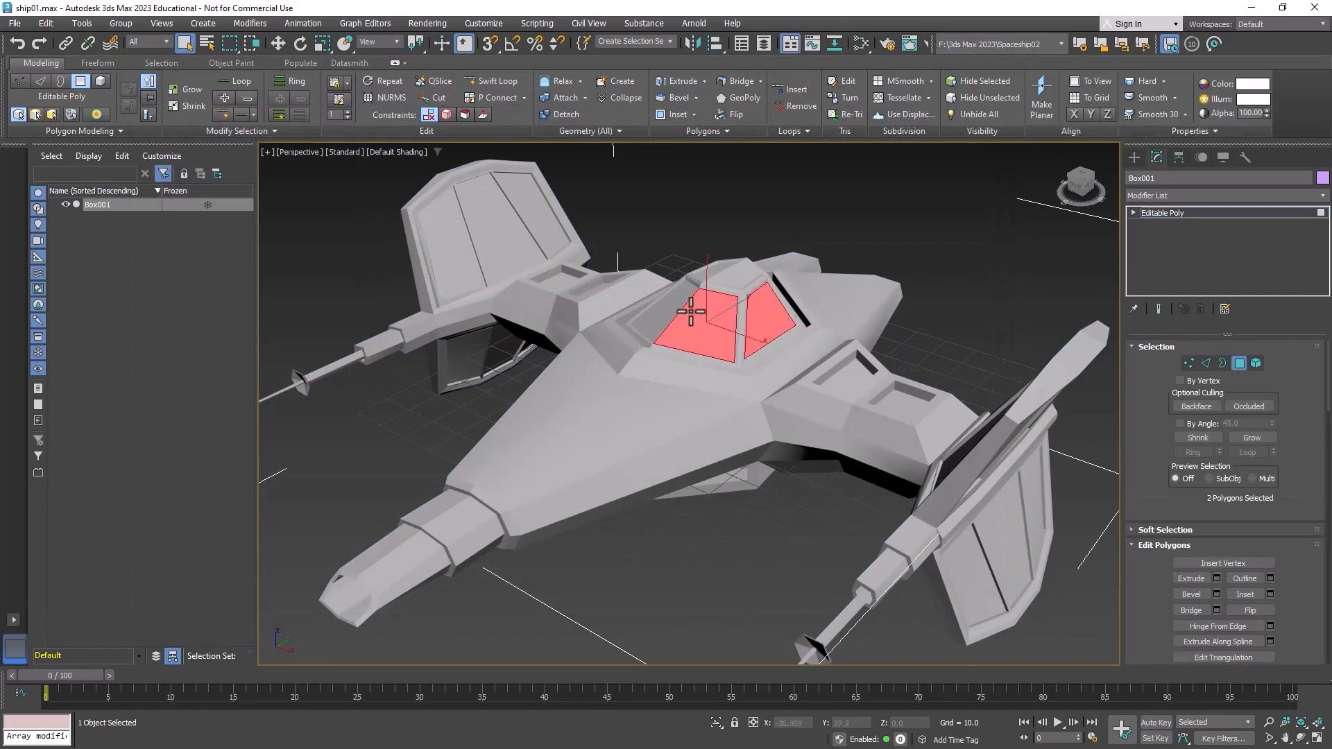
{"action": "left_click", "coordinate": [672, 303], "text": "ctrl"}
{"action": "middle_click_drag", "start_coordinate": [777, 337], "coordinate": [739, 343], "text": "alt"}
{"action": "left_click", "coordinate": [756, 329], "text": "ctrl"}
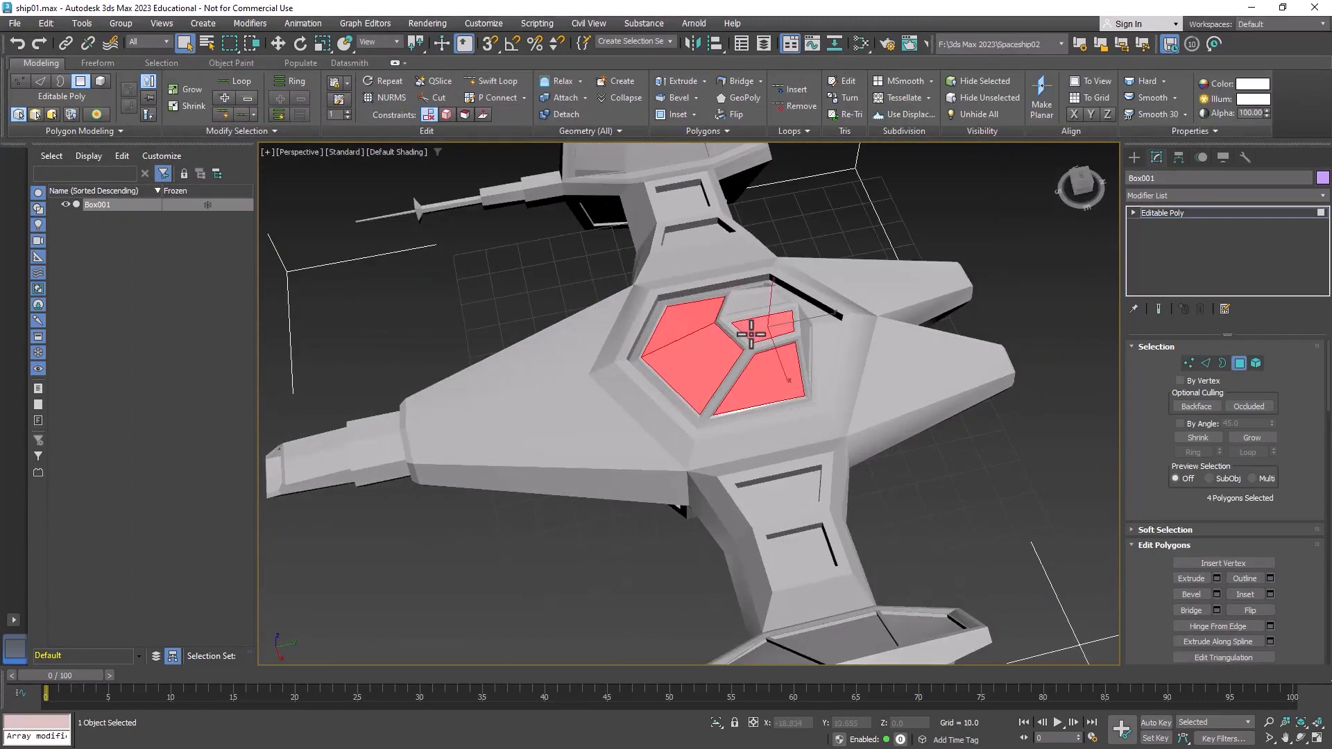
{"action": "left_click", "coordinate": [758, 298], "text": "ctrl"}
{"action": "middle_click_drag", "start_coordinate": [823, 368], "coordinate": [452, 367], "text": "alt"}
{"action": "left_click", "coordinate": [660, 359], "text": "ctrl"}
{"action": "left_click", "coordinate": [723, 362], "text": "ctrl"}
{"action": "left_click", "coordinate": [747, 350], "text": "ctrl"}
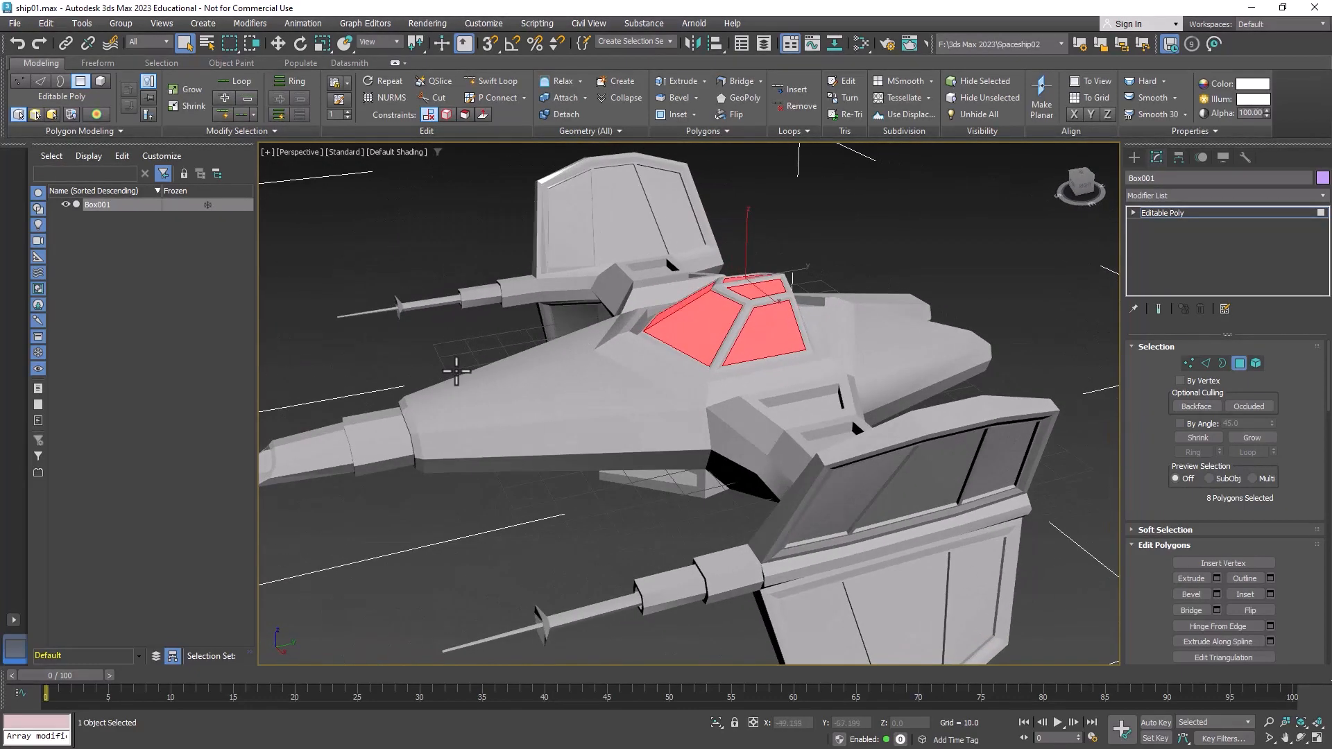
{"action": "scroll", "coordinate": [1300, 479], "scroll_direction": "down", "scroll_amount": 3}
{"action": "scroll", "coordinate": [1307, 499], "scroll_direction": "down", "scroll_amount": 9}
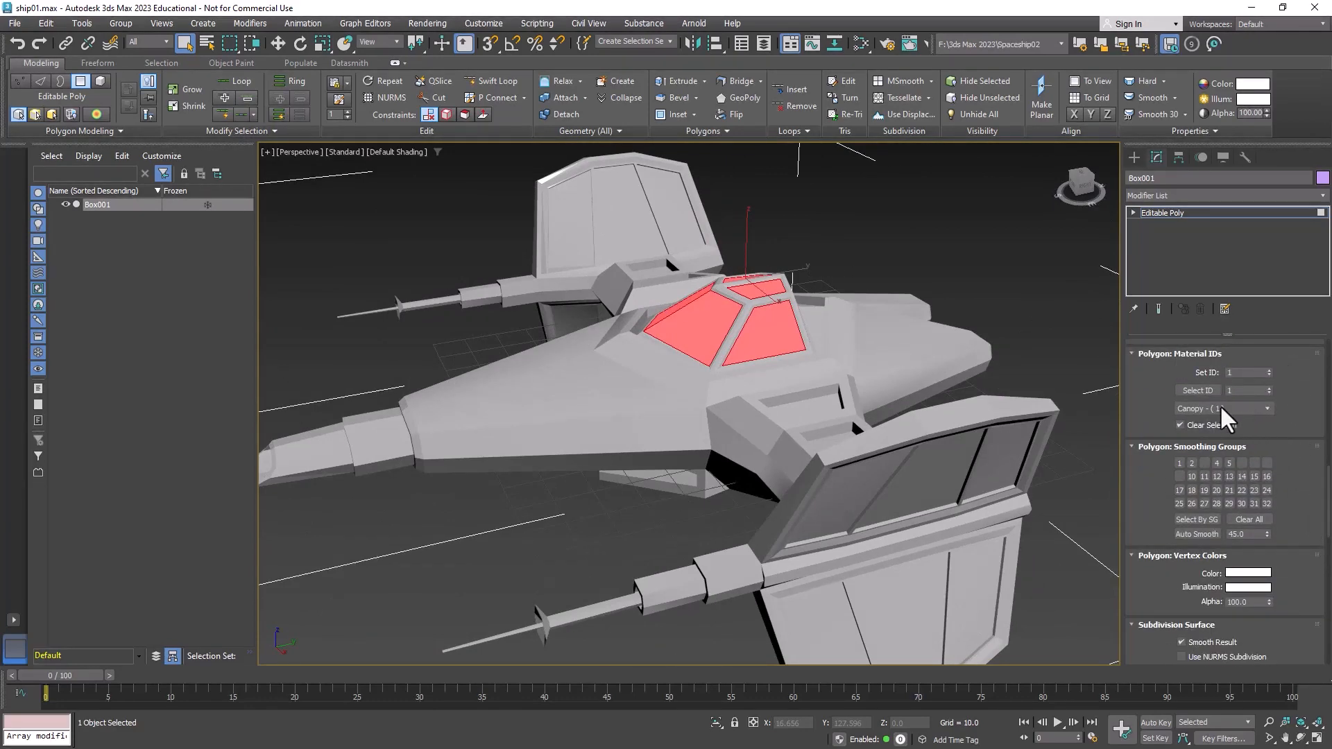
{"action": "middle_click_drag", "start_coordinate": [763, 347], "coordinate": [799, 371], "text": "alt"}
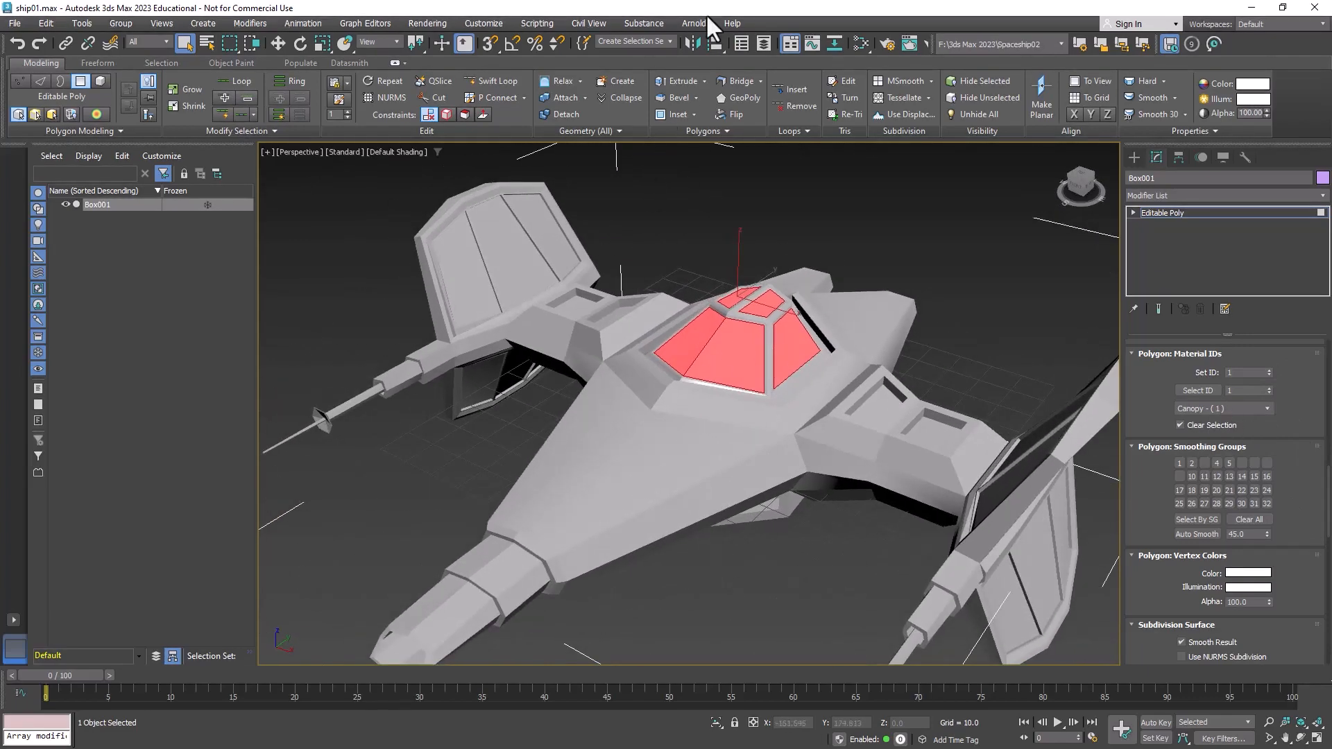
Apply the Glass (Solid Geometry) preset to the Physical Material feeding the Canopy slot and close the material editor.
{"action": "left_click", "coordinate": [857, 45]}
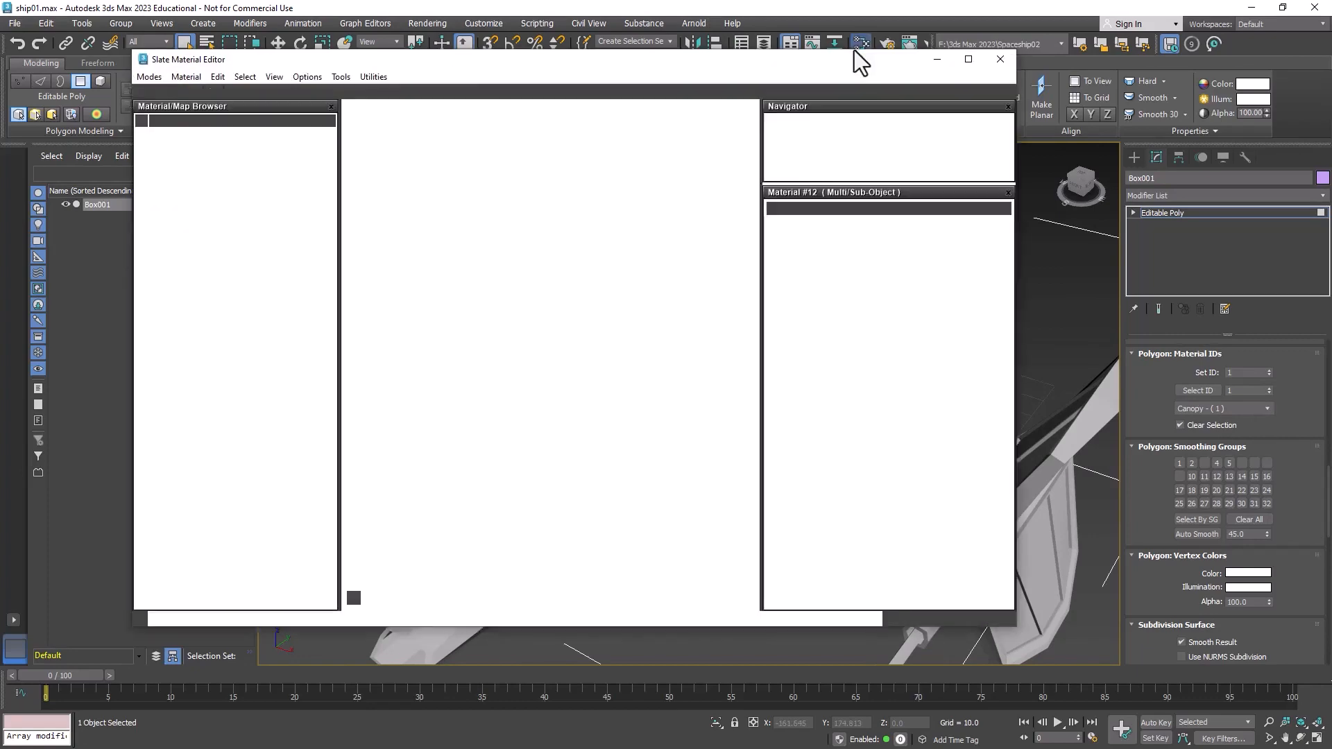
{"action": "middle_click_drag", "start_coordinate": [460, 209], "coordinate": [529, 215]}
{"action": "double_click", "coordinate": [455, 223]}
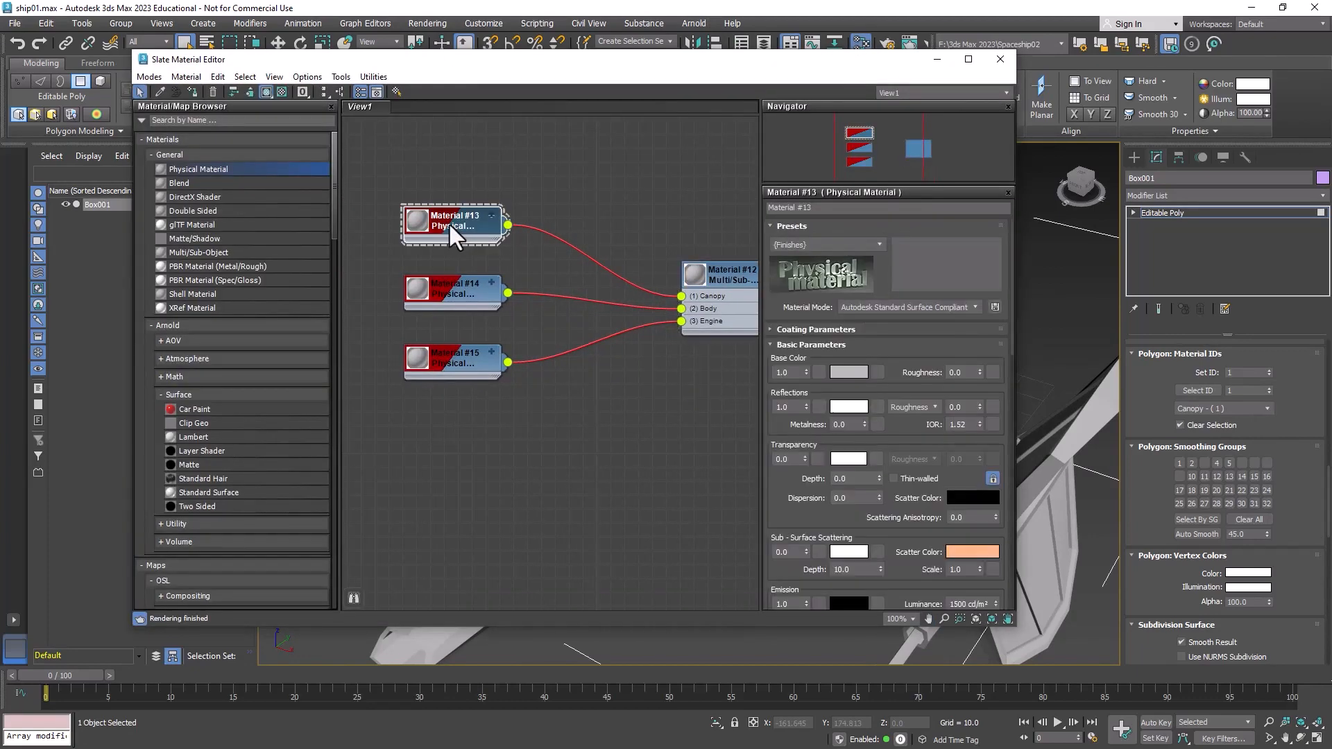
{"action": "left_click_drag", "start_coordinate": [448, 222], "coordinate": [452, 196]}
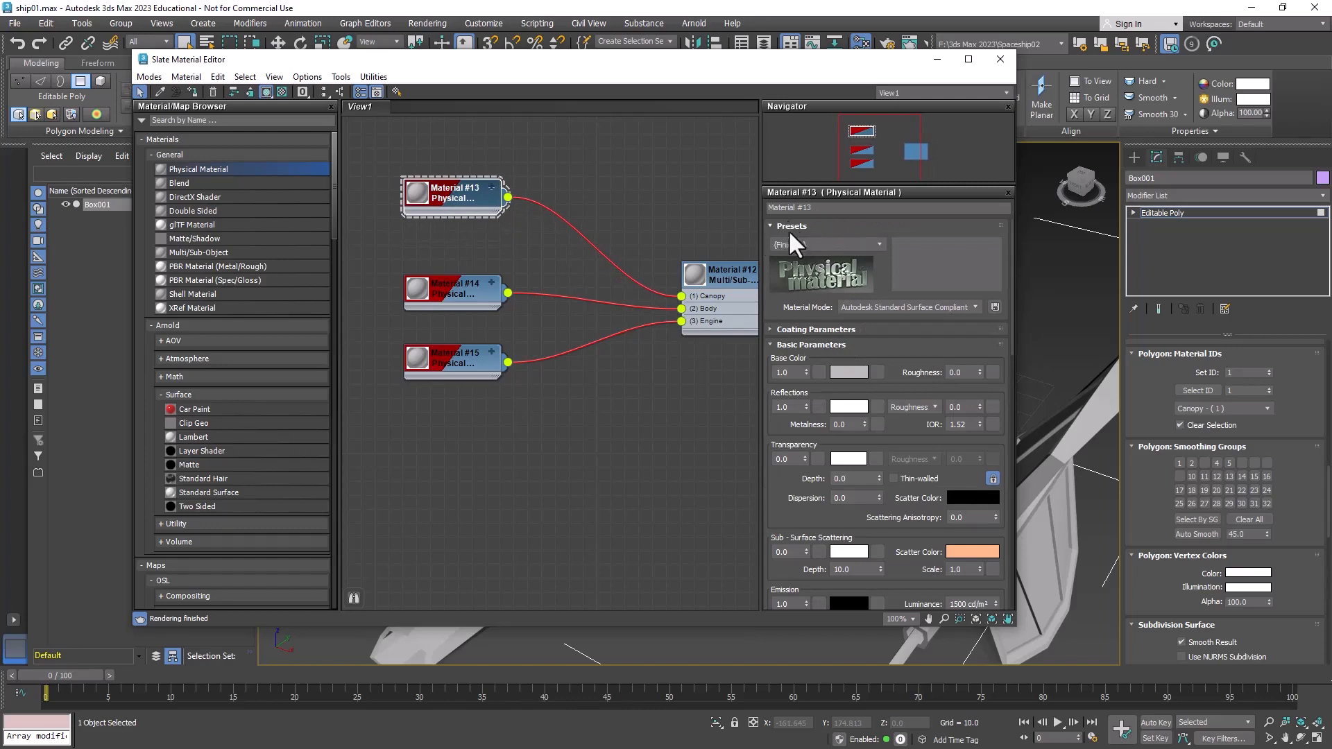
{"action": "left_click", "coordinate": [879, 243]}
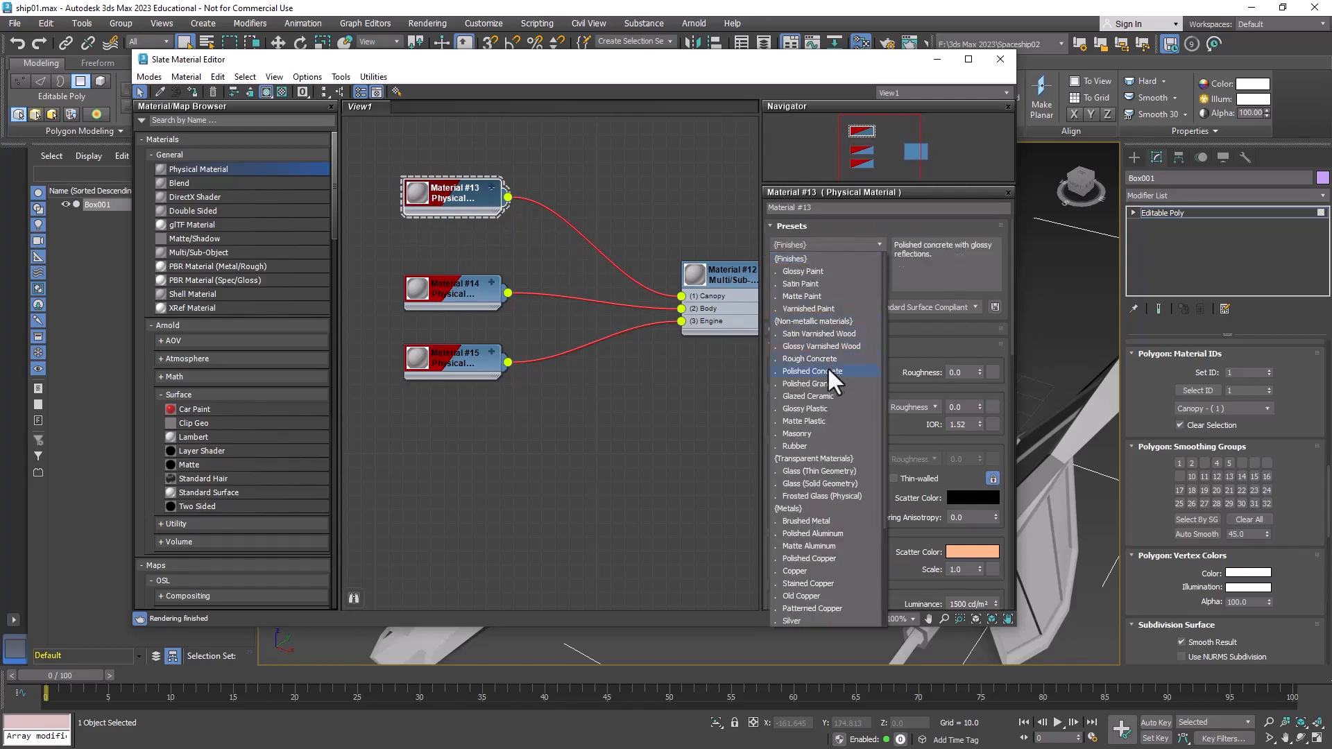
{"action": "scroll", "coordinate": [832, 456], "scroll_direction": "down", "scroll_amount": 4}
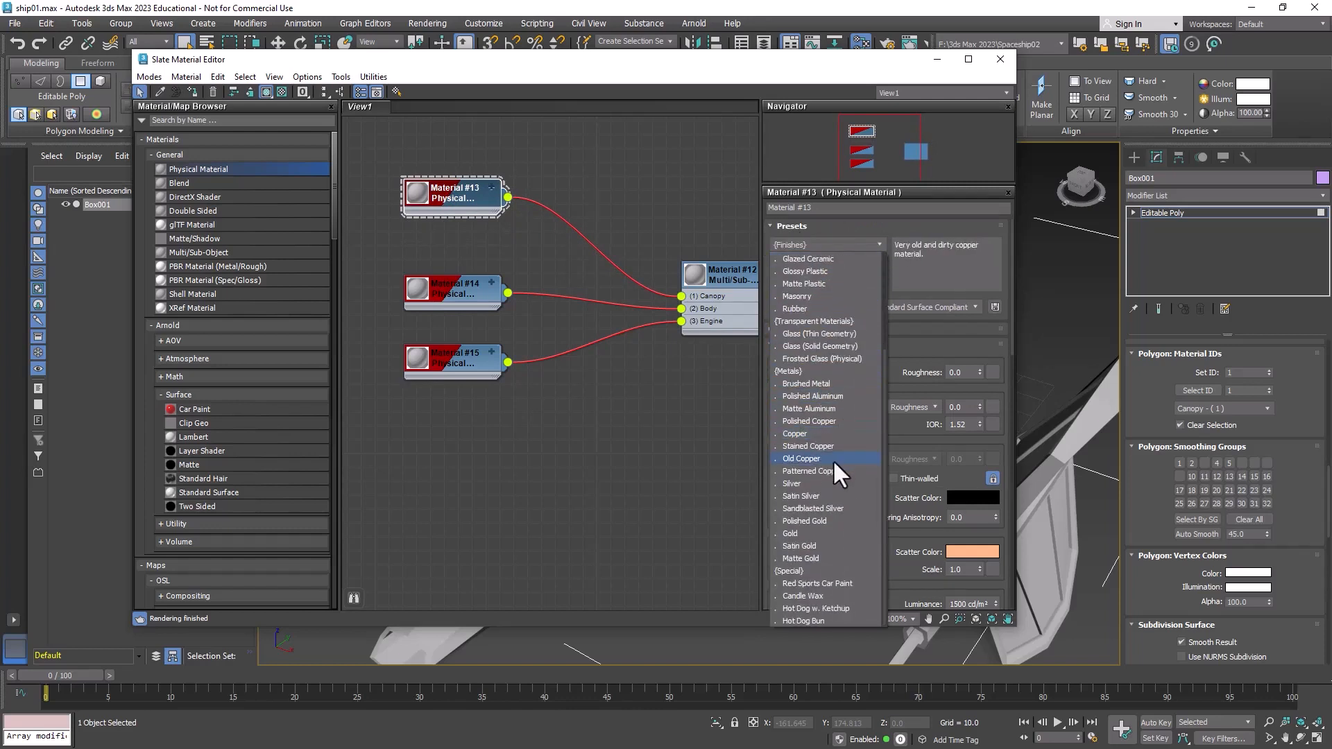
{"action": "scroll", "coordinate": [813, 460], "scroll_direction": "up", "scroll_amount": 2}
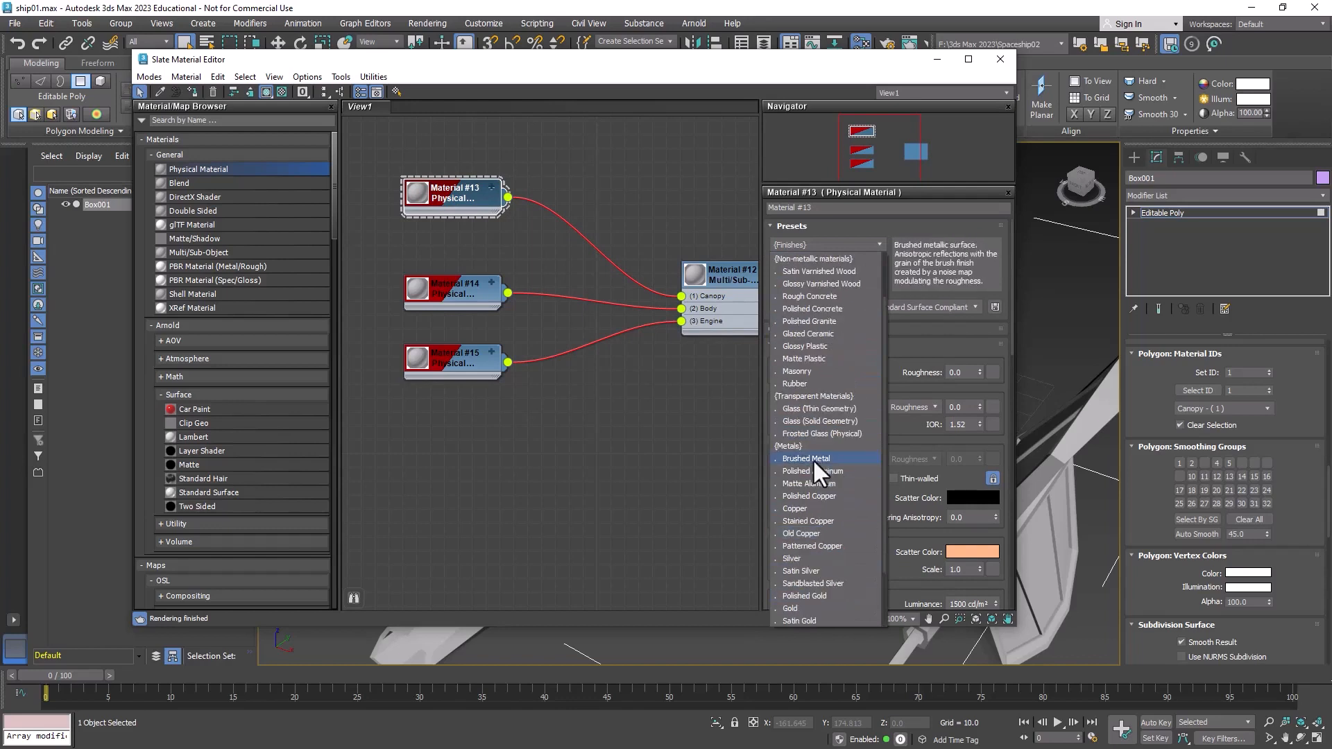
{"action": "left_click", "coordinate": [844, 414]}
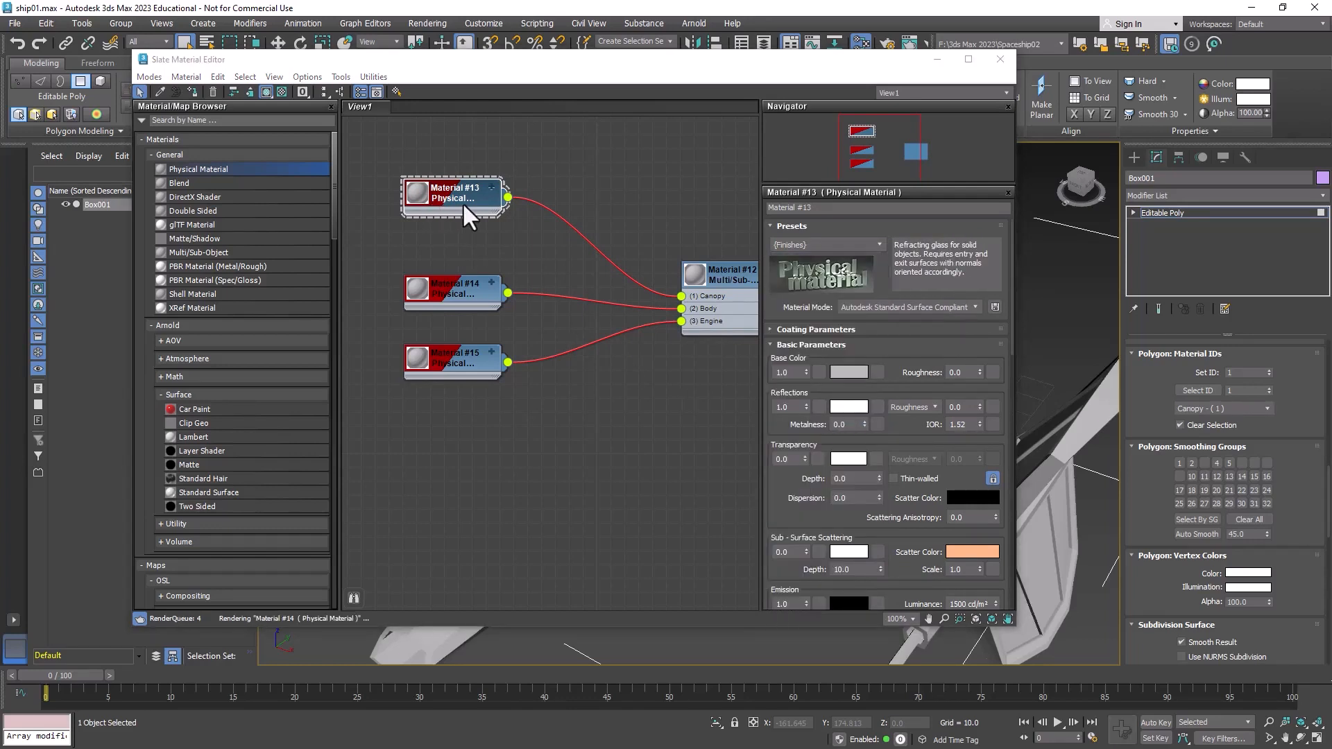
{"action": "mouse_move", "coordinate": [463, 204]}
{"action": "left_mouse_down"}
{"action": "mouse_move", "coordinate": [449, 194]}
{"action": "mouse_move", "coordinate": [462, 191]}
{"action": "left_mouse_up"}
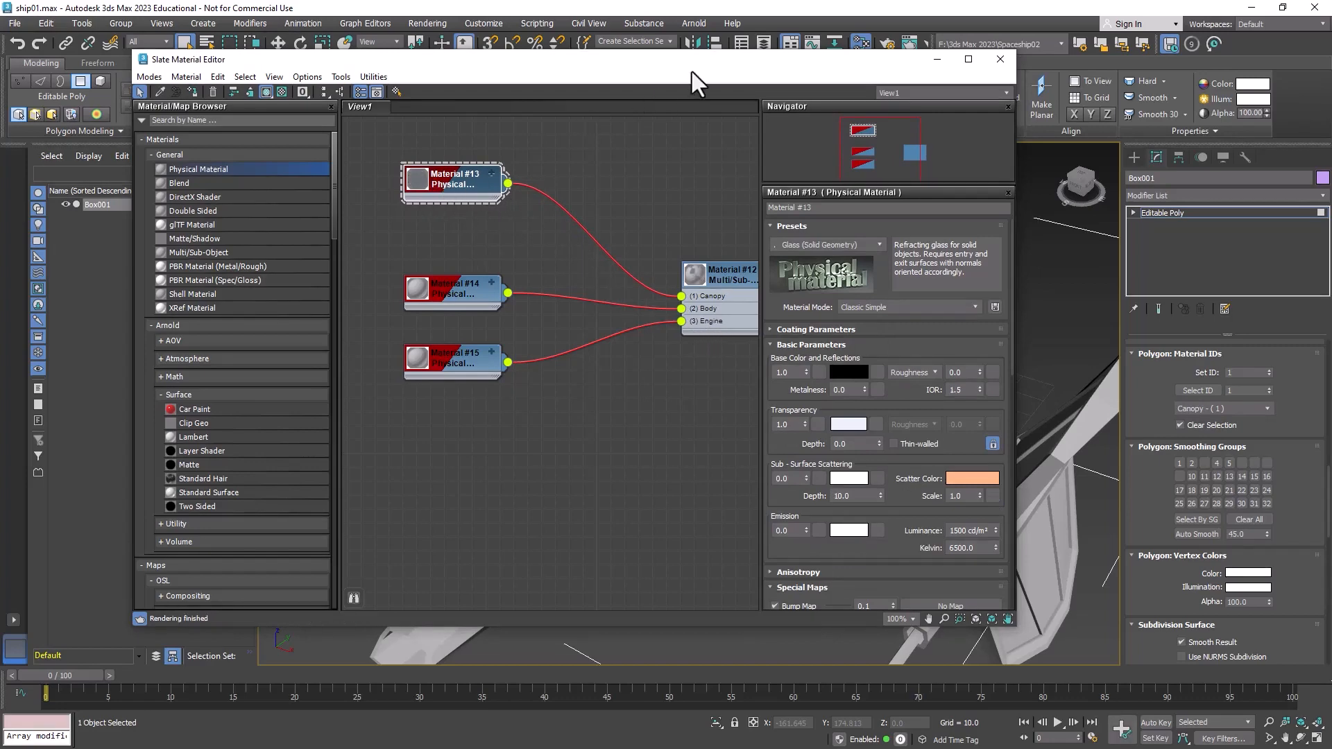
{"action": "left_click", "coordinate": [999, 59]}
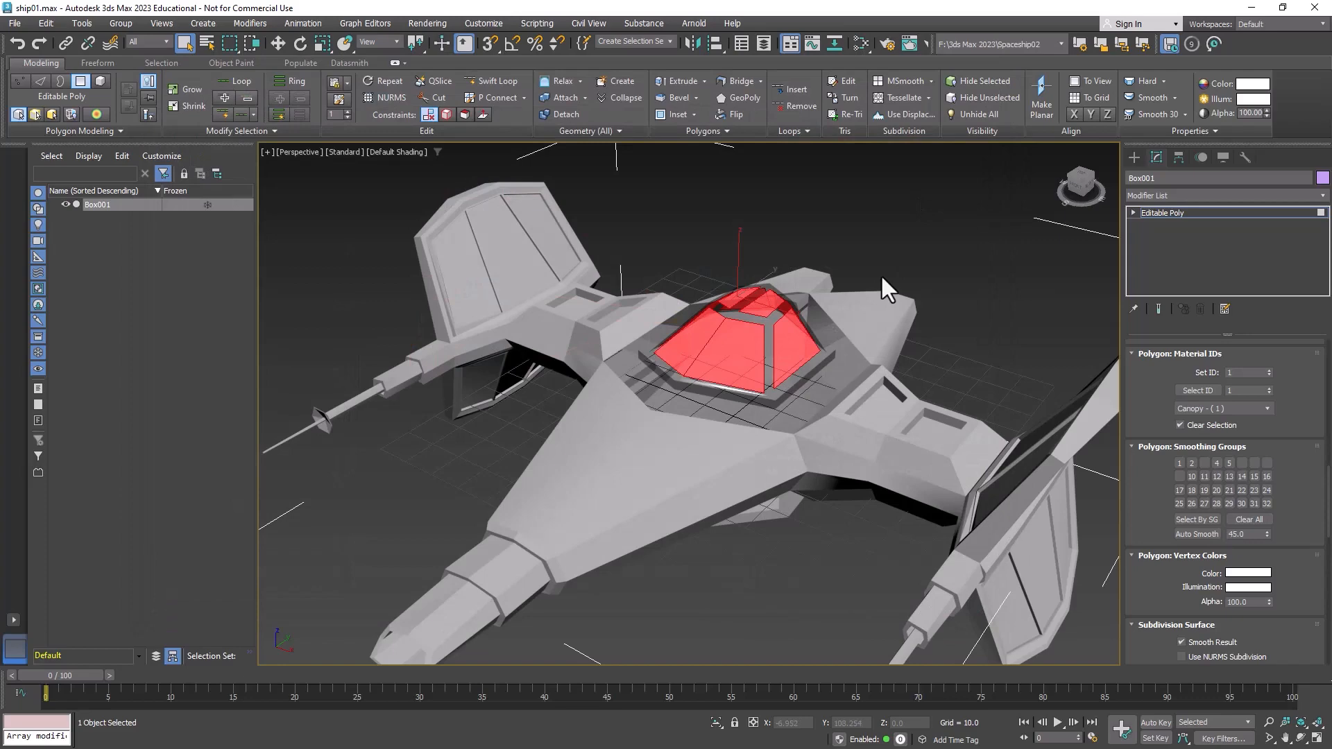
Invert the polygon selection to everything except the canopy windows and set its material ID to 2, Body.
{"action": "middle_click_drag", "start_coordinate": [880, 273], "coordinate": [886, 358], "text": "alt"}
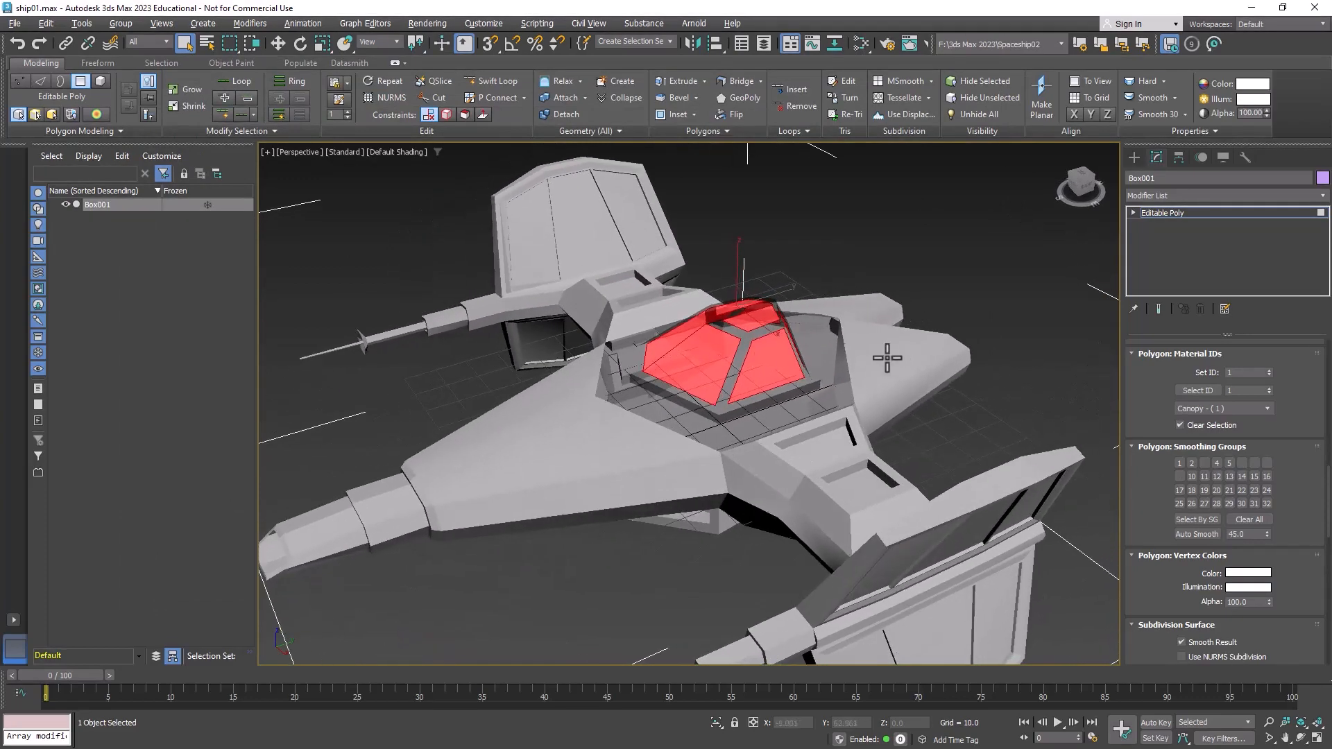
{"action": "middle_click_drag", "start_coordinate": [759, 359], "coordinate": [780, 360], "text": "alt"}
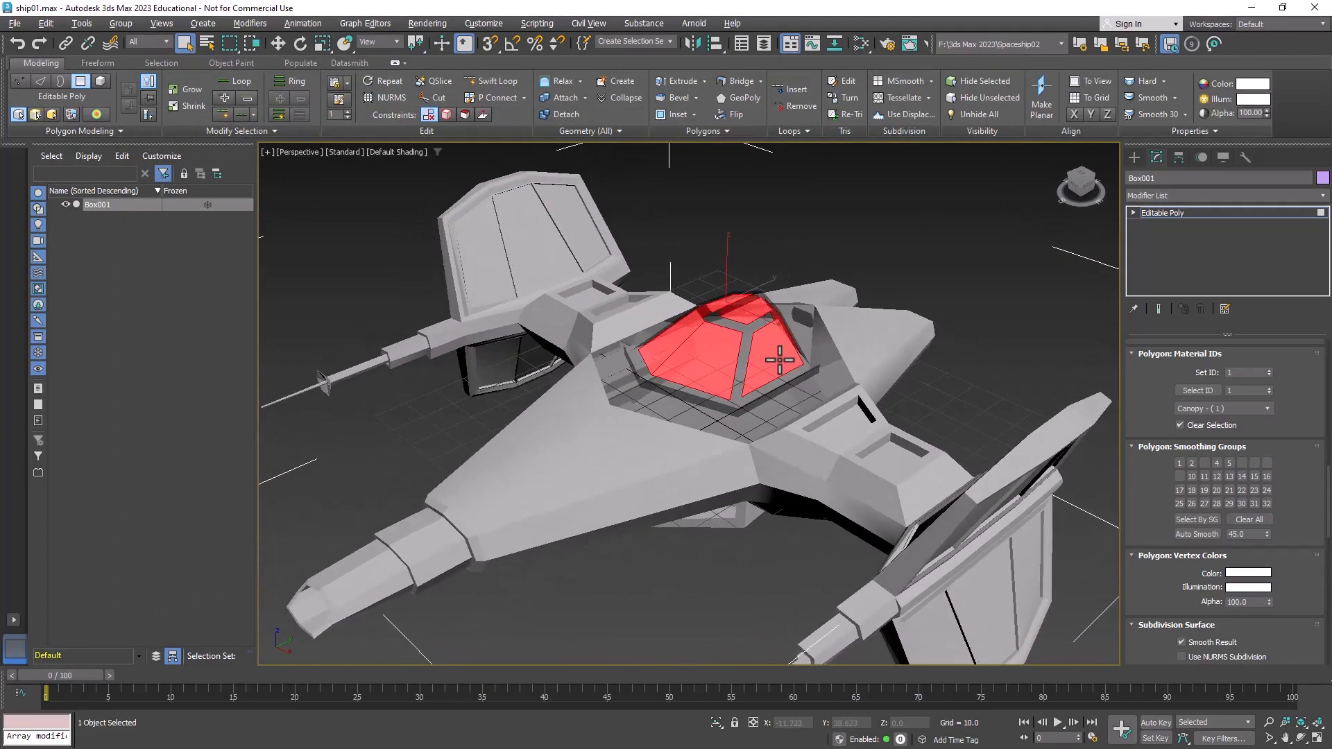
{"action": "left_click", "coordinate": [46, 23]}
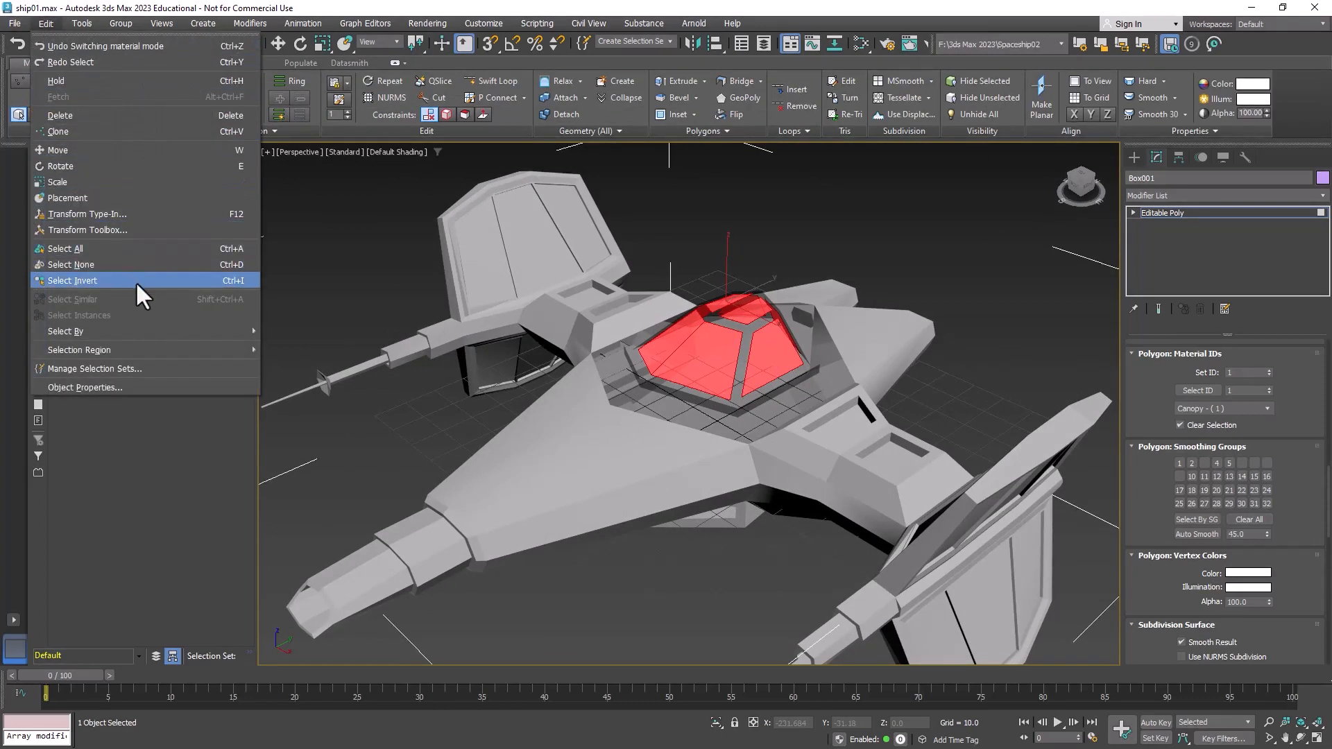
{"action": "left_click", "coordinate": [156, 281]}
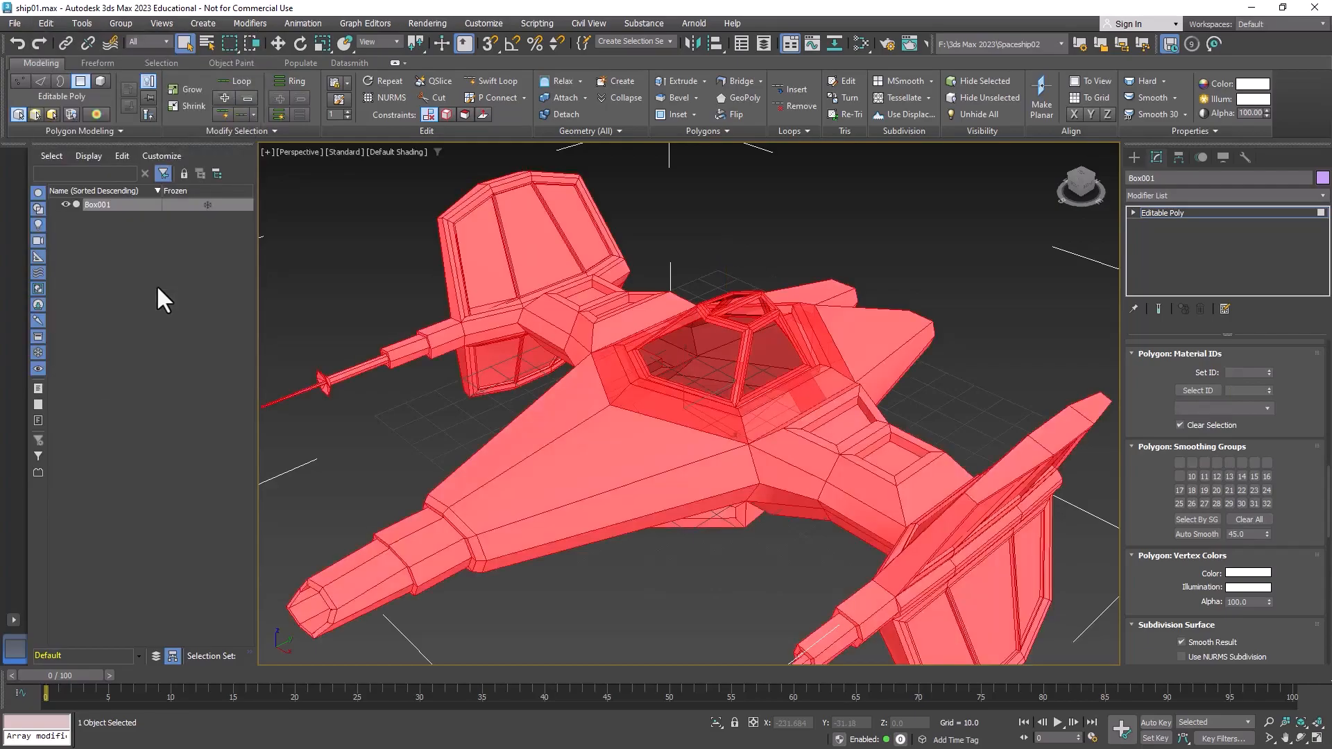
{"action": "mouse_move", "coordinate": [774, 410]}
{"action": "middle_mouse_down", "text": "alt"}
{"action": "mouse_move", "coordinate": [946, 416]}
{"action": "mouse_move", "coordinate": [758, 410]}
{"action": "mouse_move", "coordinate": [827, 378]}
{"action": "mouse_move", "coordinate": [774, 386]}
{"action": "middle_mouse_up", "text": "alt"}
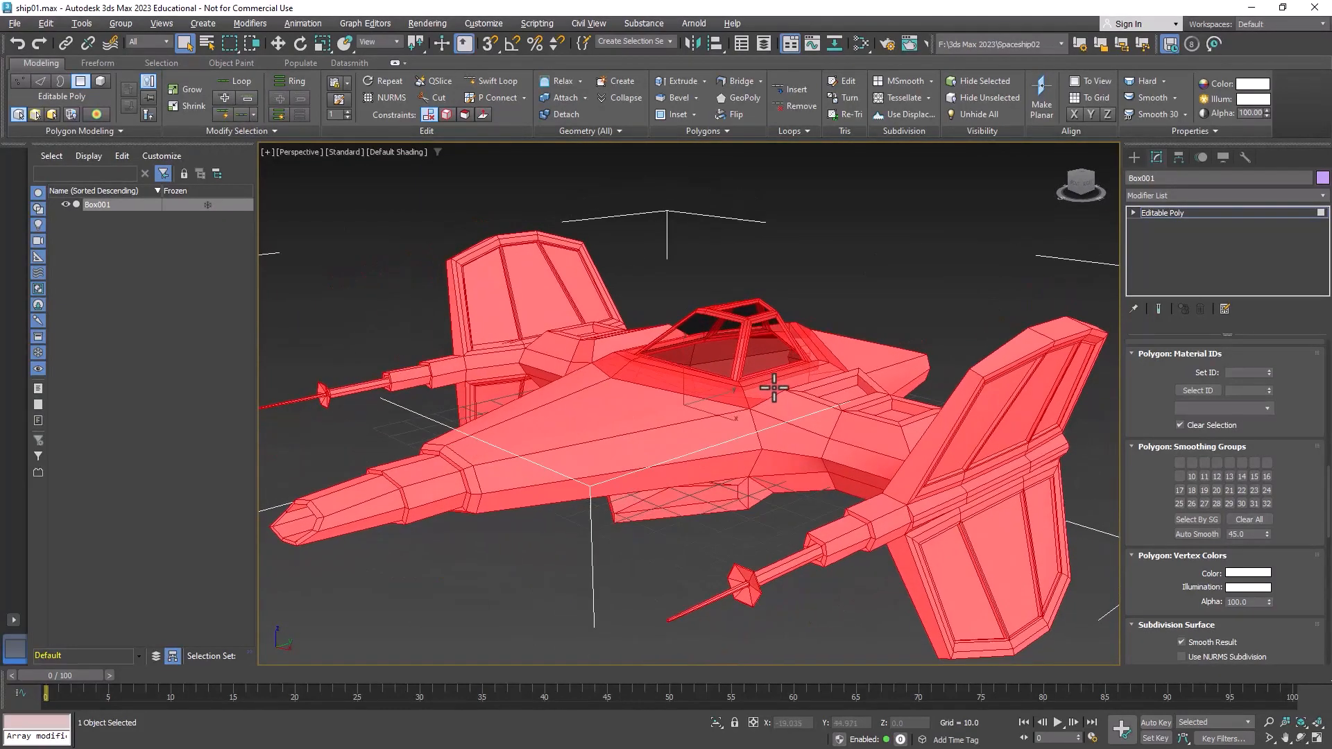
{"action": "left_click", "coordinate": [1267, 370]}
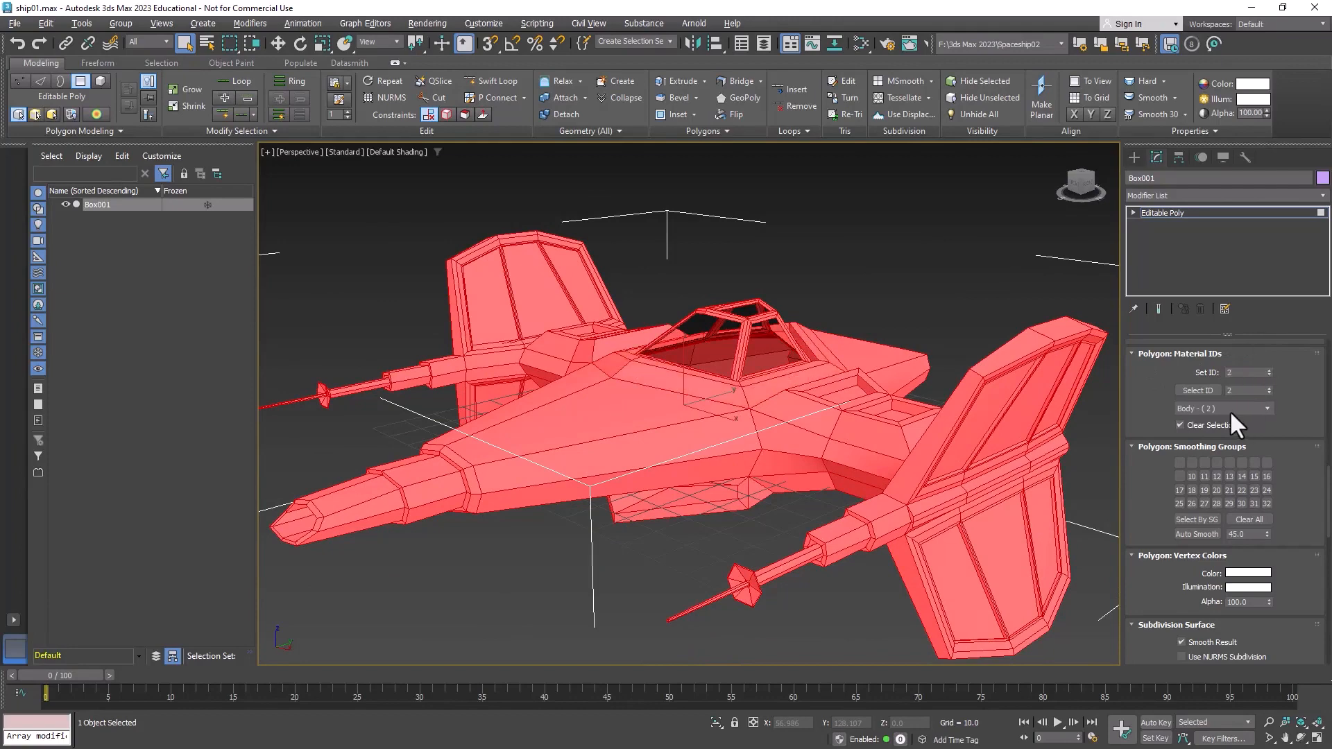
Apply the Polished Aluminum preset to the Physical Material feeding the Body slot and close the material editor.
{"action": "left_click", "coordinate": [857, 42]}
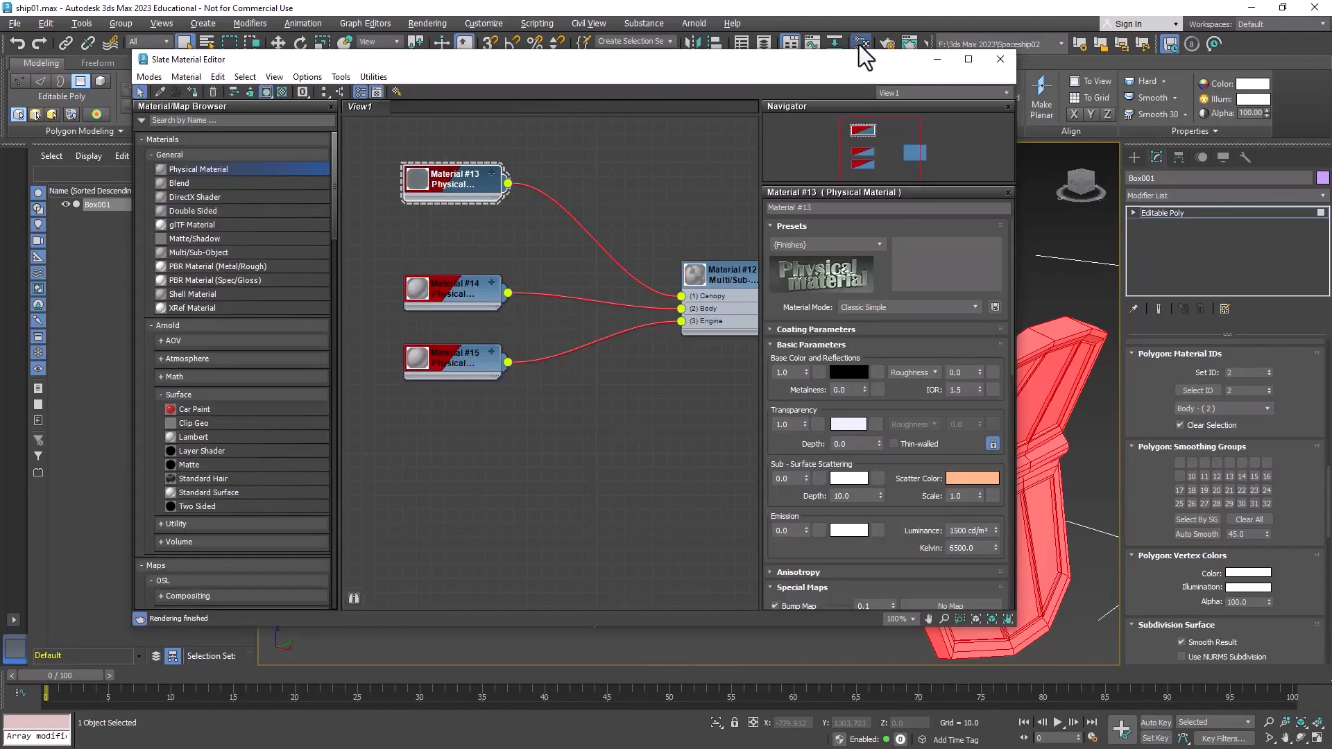
{"action": "middle_click_drag", "start_coordinate": [489, 292], "coordinate": [463, 283]}
{"action": "double_click", "coordinate": [410, 243]}
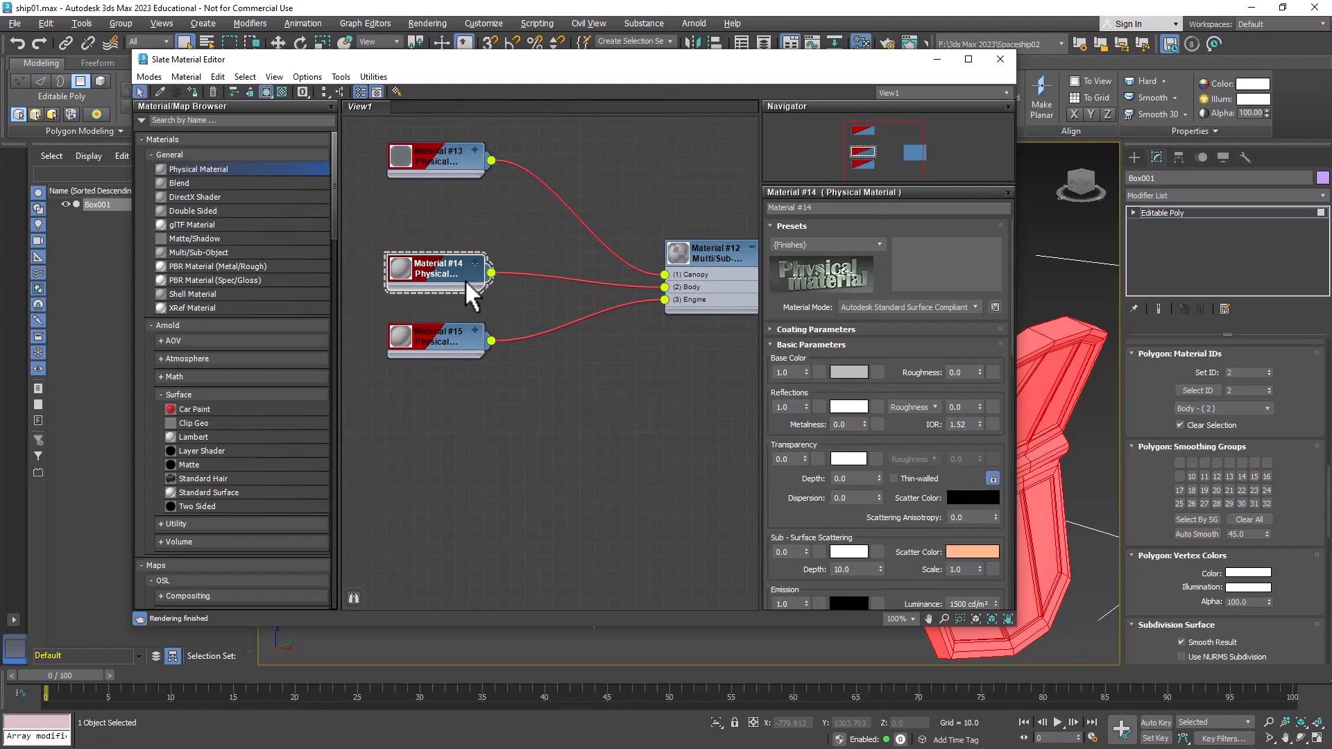
{"action": "left_click", "coordinate": [880, 245]}
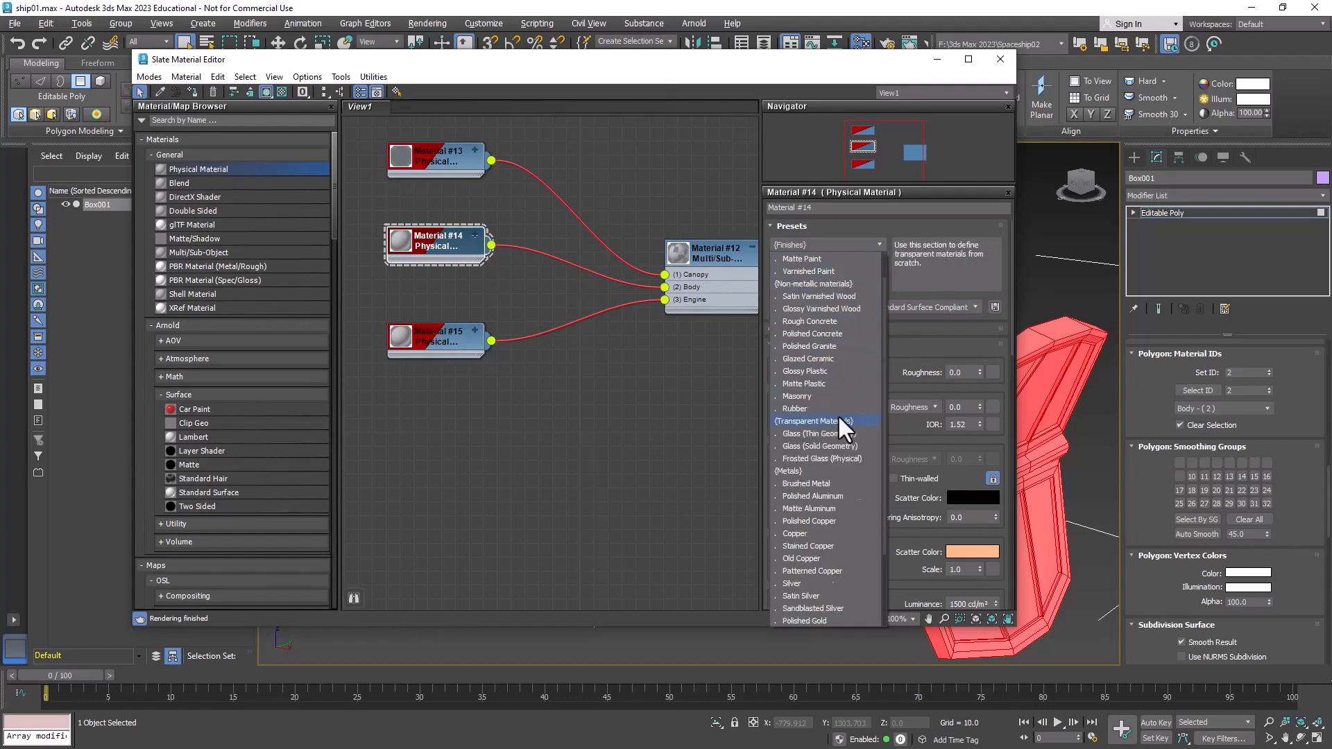
{"action": "scroll", "coordinate": [838, 414], "scroll_direction": "down", "scroll_amount": 4}
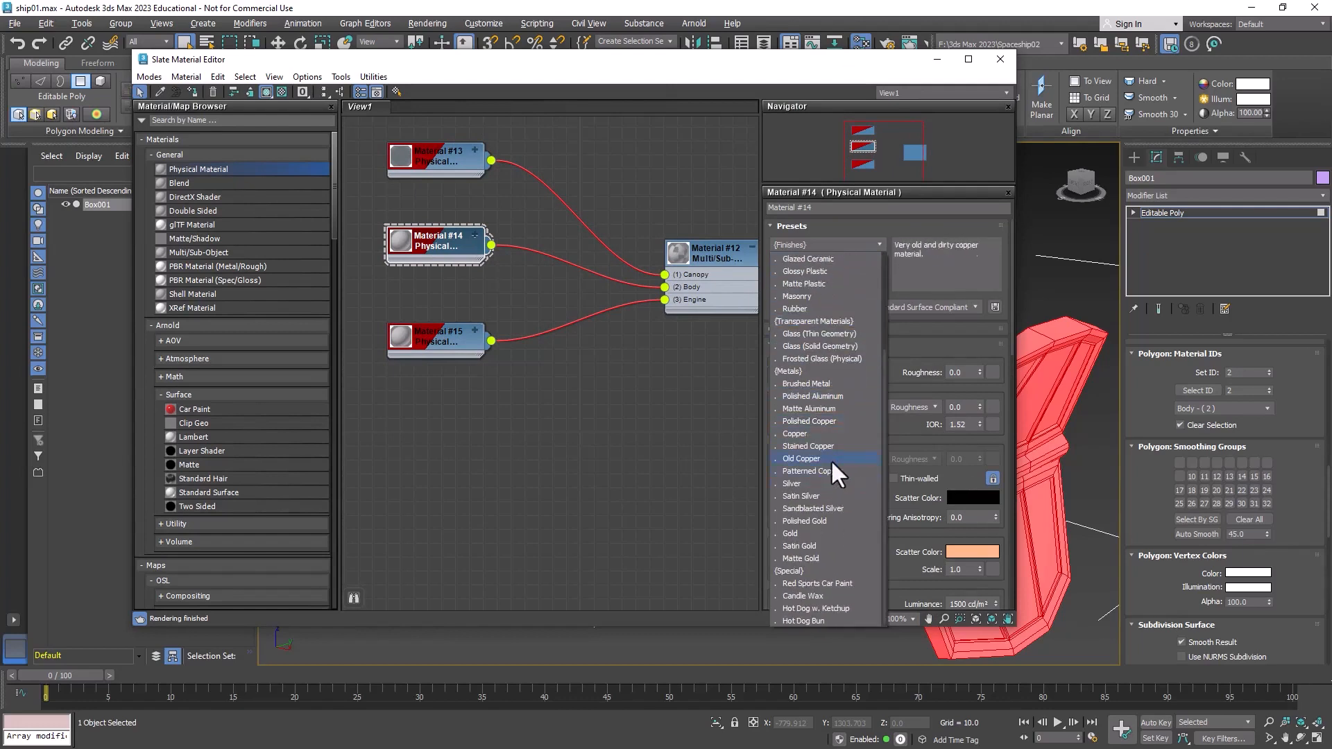
{"action": "left_click", "coordinate": [842, 395]}
{"action": "mouse_move", "coordinate": [675, 383]}
{"action": "middle_mouse_down"}
{"action": "mouse_move", "coordinate": [656, 389]}
{"action": "mouse_move", "coordinate": [676, 363]}
{"action": "middle_mouse_up"}
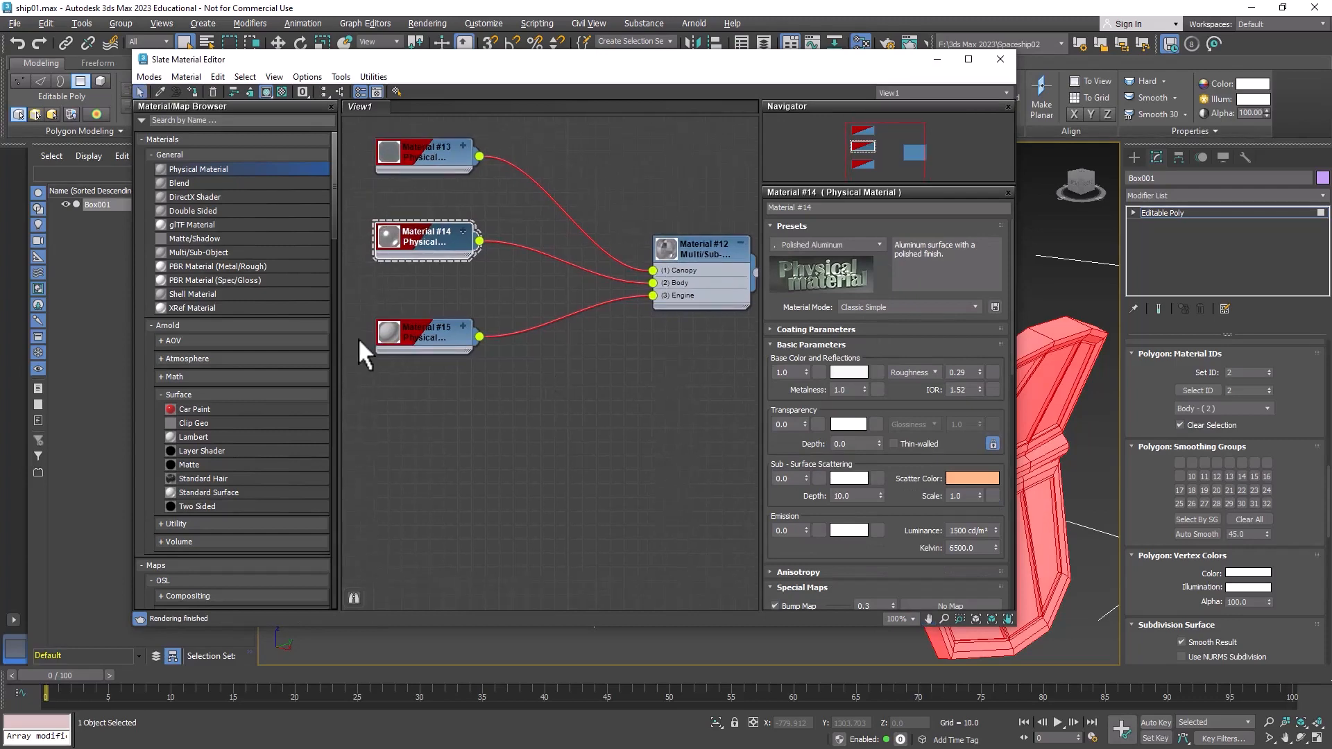
{"action": "left_click", "coordinate": [434, 335]}
{"action": "middle_click_drag", "start_coordinate": [551, 373], "coordinate": [562, 383]}
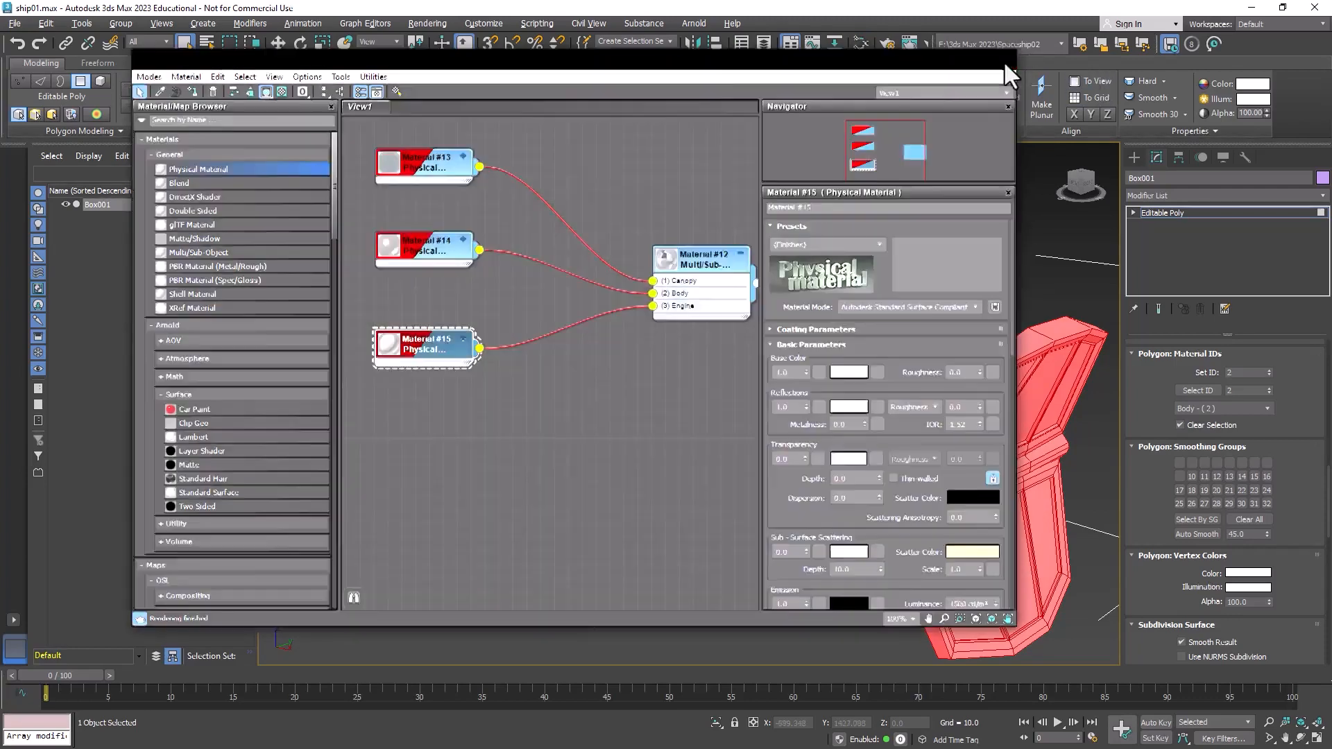
{"action": "left_click", "coordinate": [1000, 59]}
Clear the polygon selection and select the recessed panels on the inner face of one wing fin.
{"action": "left_click", "coordinate": [818, 239]}
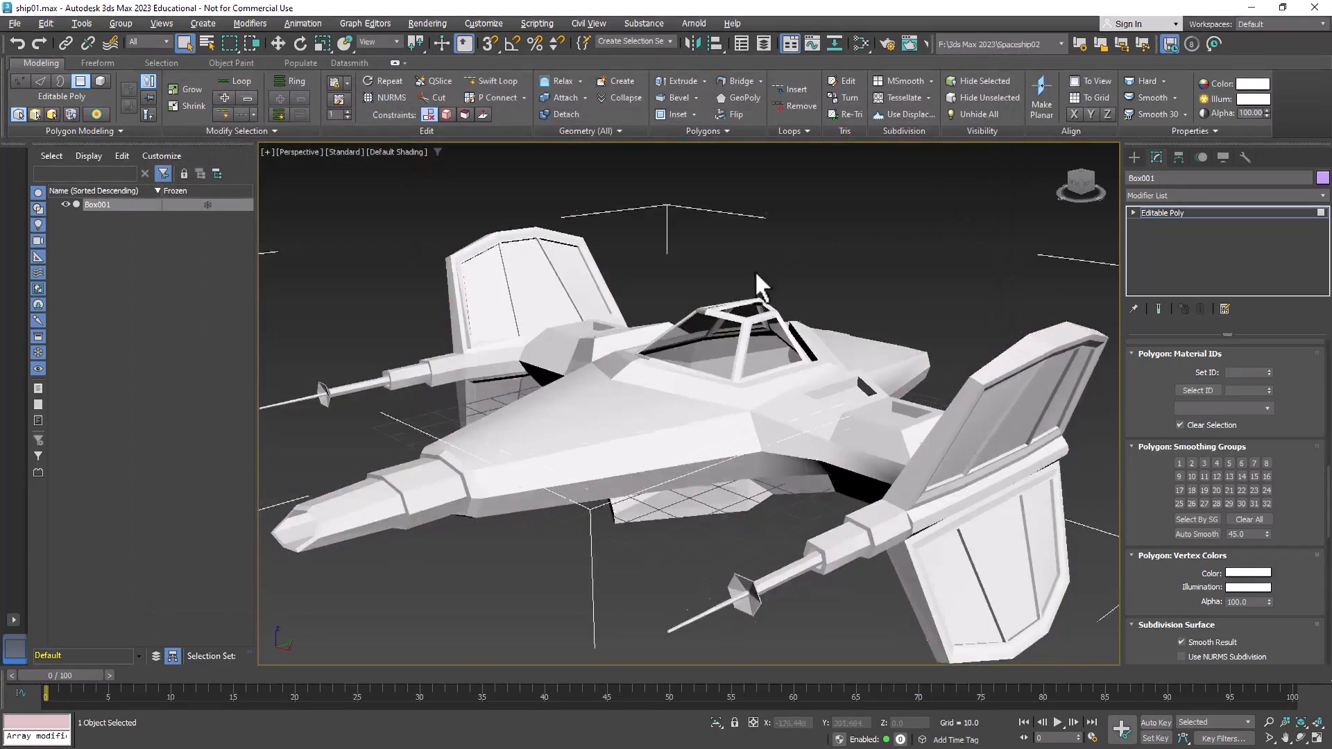
{"action": "middle_click_drag", "start_coordinate": [756, 274], "coordinate": [852, 286], "text": "alt"}
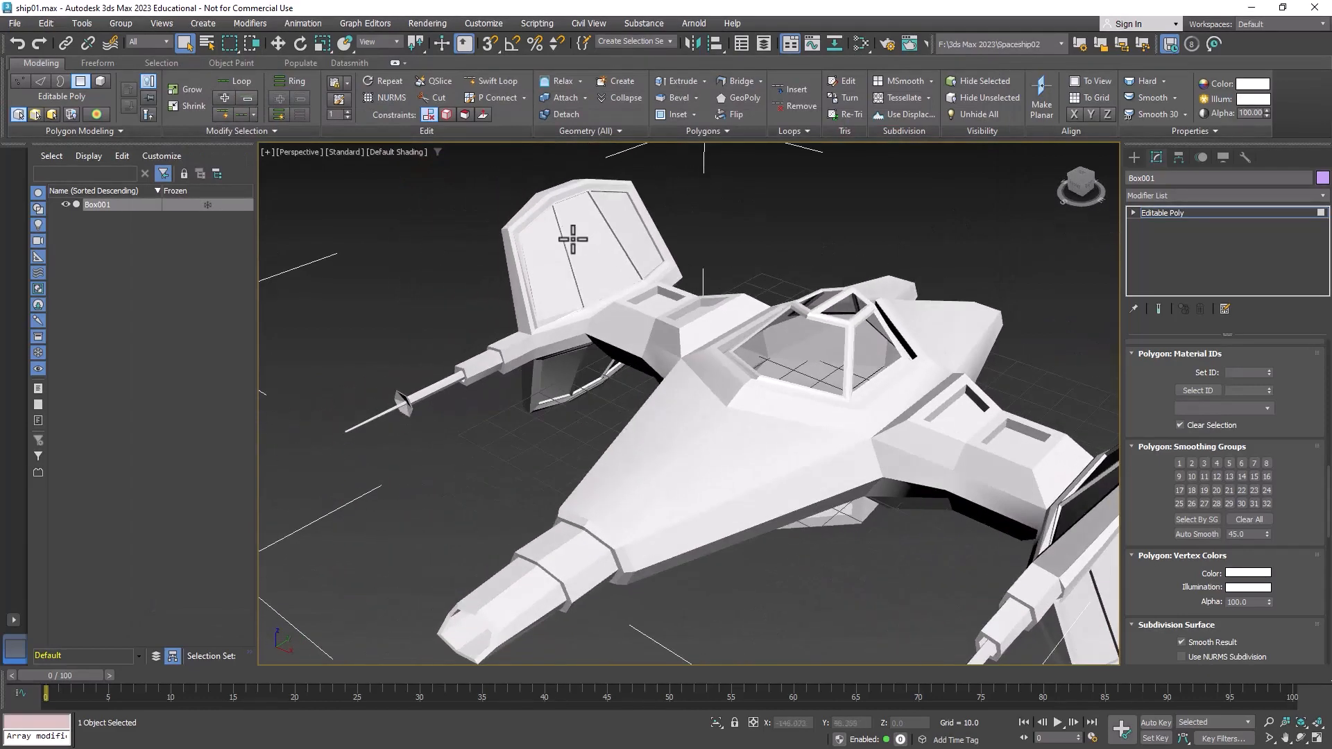
{"action": "left_click", "coordinate": [552, 246]}
{"action": "left_click", "coordinate": [591, 226], "text": "ctrl"}
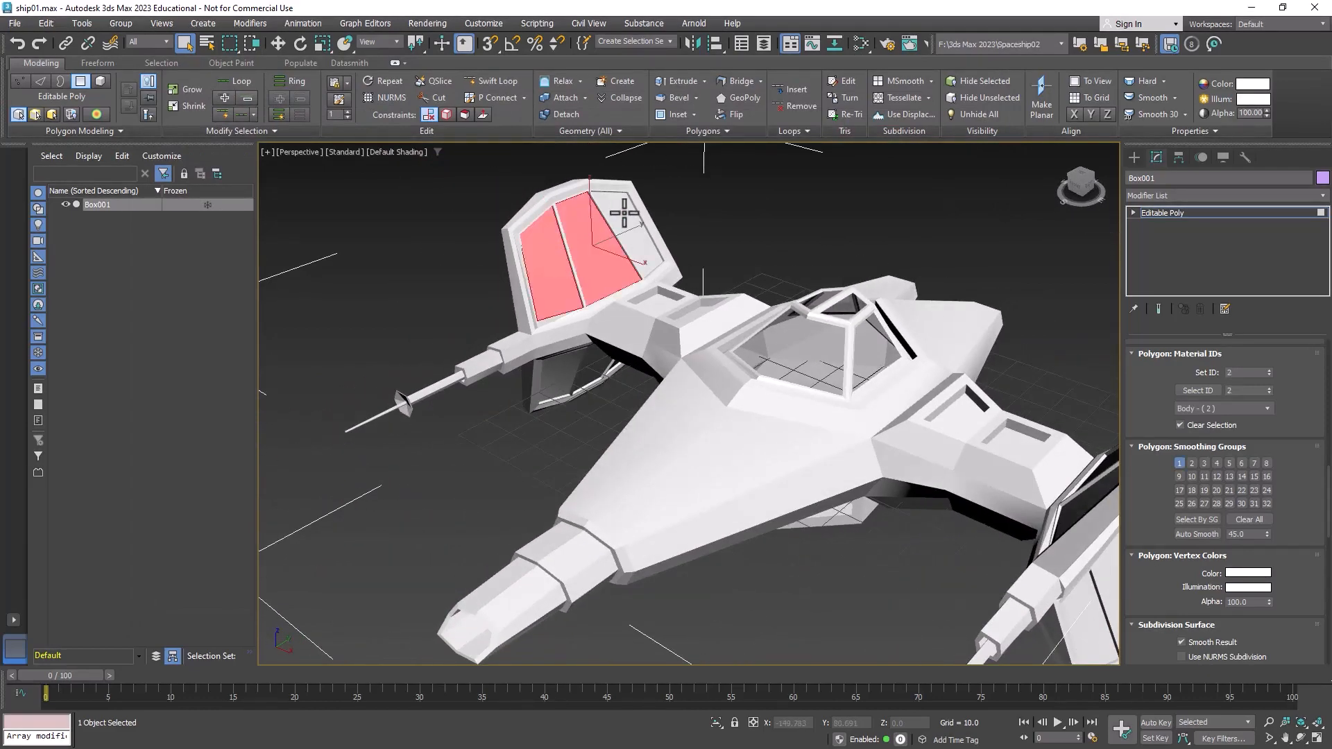
{"action": "left_click", "coordinate": [624, 211], "text": "ctrl"}
{"action": "middle_click_drag", "start_coordinate": [638, 267], "coordinate": [684, 466], "text": "alt"}
{"action": "left_click", "coordinate": [740, 528], "text": "ctrl"}
{"action": "middle_click_drag", "start_coordinate": [706, 515], "coordinate": [801, 496], "text": "alt"}
Add the three upper and three lower recessed panels on the same fin's outer face to the selection.
{"action": "left_click", "coordinate": [624, 297], "text": "ctrl"}
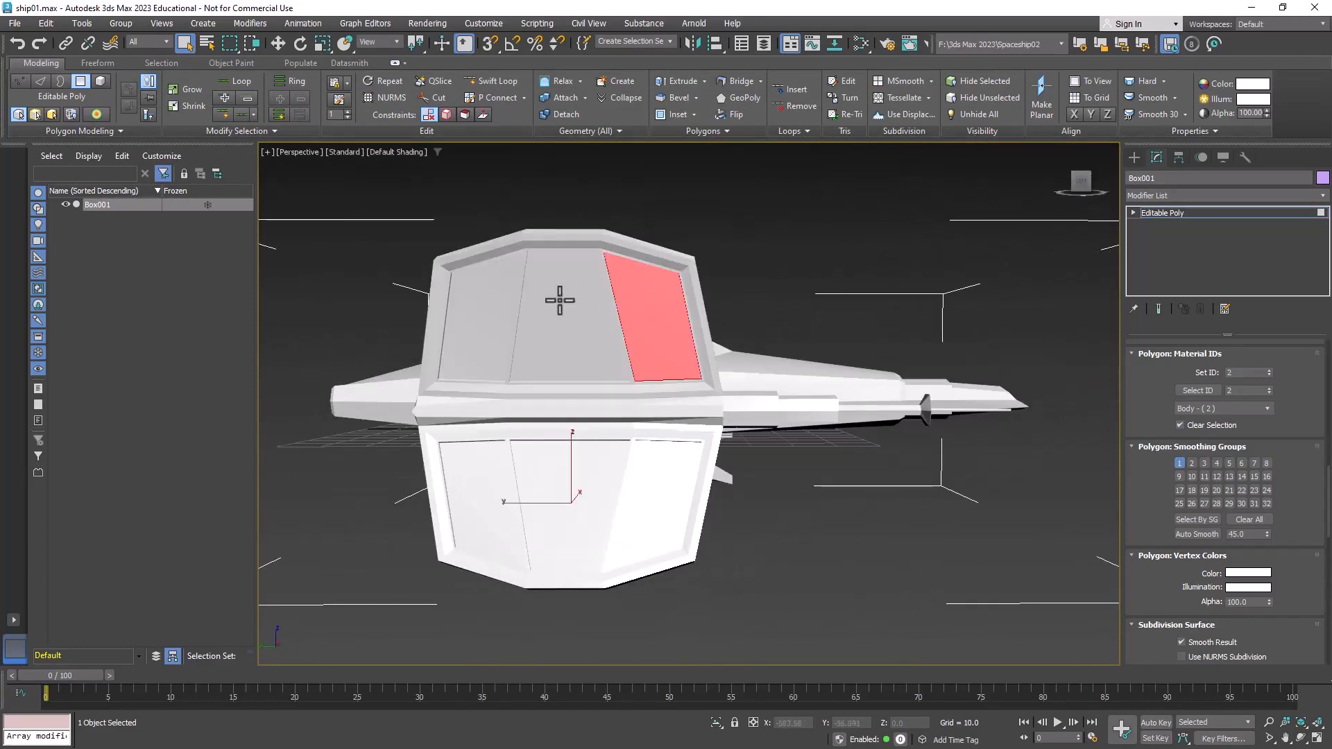
{"action": "left_click", "coordinate": [560, 300], "text": "ctrl"}
{"action": "left_click", "coordinate": [496, 301], "text": "ctrl"}
{"action": "left_click", "coordinate": [476, 469], "text": "ctrl"}
{"action": "left_click", "coordinate": [579, 475], "text": "ctrl"}
{"action": "left_click", "coordinate": [673, 488], "text": "ctrl"}
Add the recessed panels on the top and underside of that wing's strut and in the belly opening to the selection.
{"action": "middle_click_drag", "start_coordinate": [672, 488], "coordinate": [722, 576], "text": "alt"}
{"action": "left_click", "coordinate": [425, 471], "text": "ctrl"}
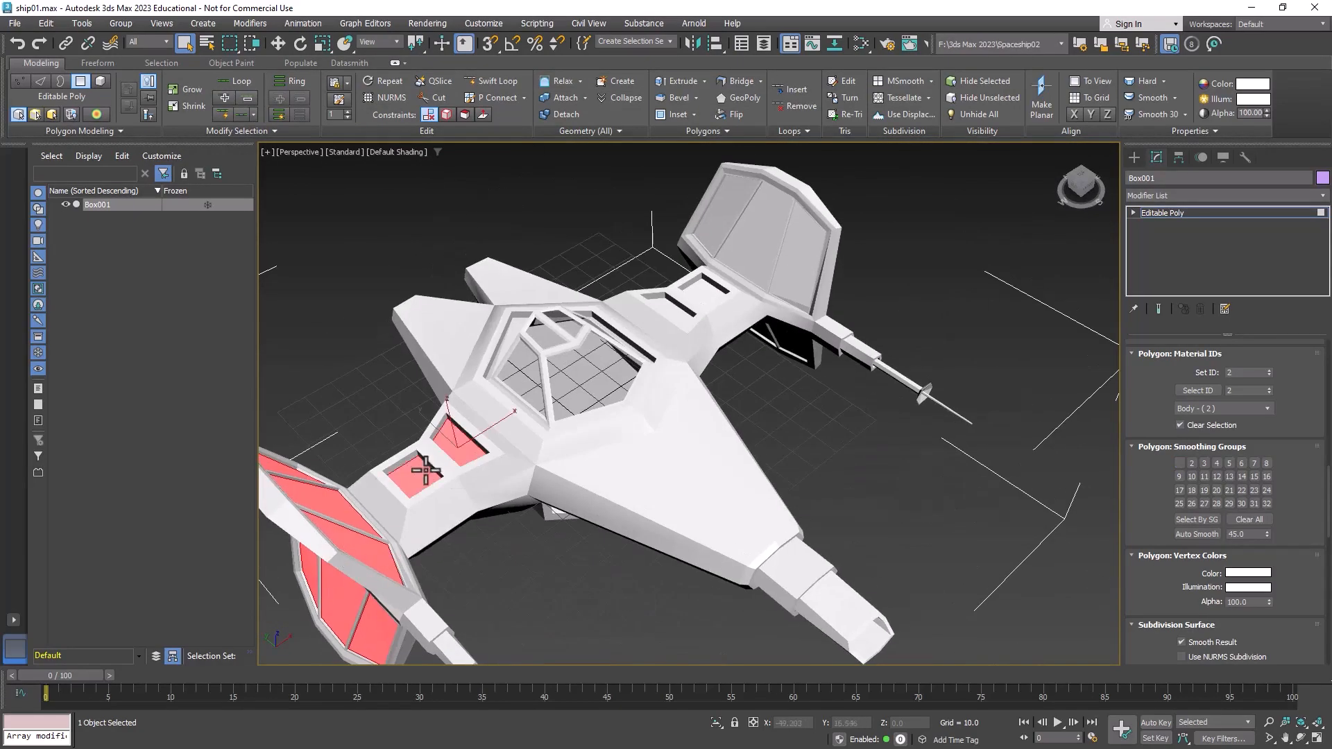
{"action": "middle_click_drag", "start_coordinate": [425, 471], "coordinate": [458, 393], "text": "alt"}
{"action": "left_click", "coordinate": [458, 443], "text": "ctrl"}
{"action": "left_click", "coordinate": [421, 435], "text": "ctrl"}
{"action": "middle_click_drag", "start_coordinate": [593, 475], "coordinate": [574, 559], "text": "alt"}
{"action": "left_click", "coordinate": [626, 445], "text": "ctrl"}
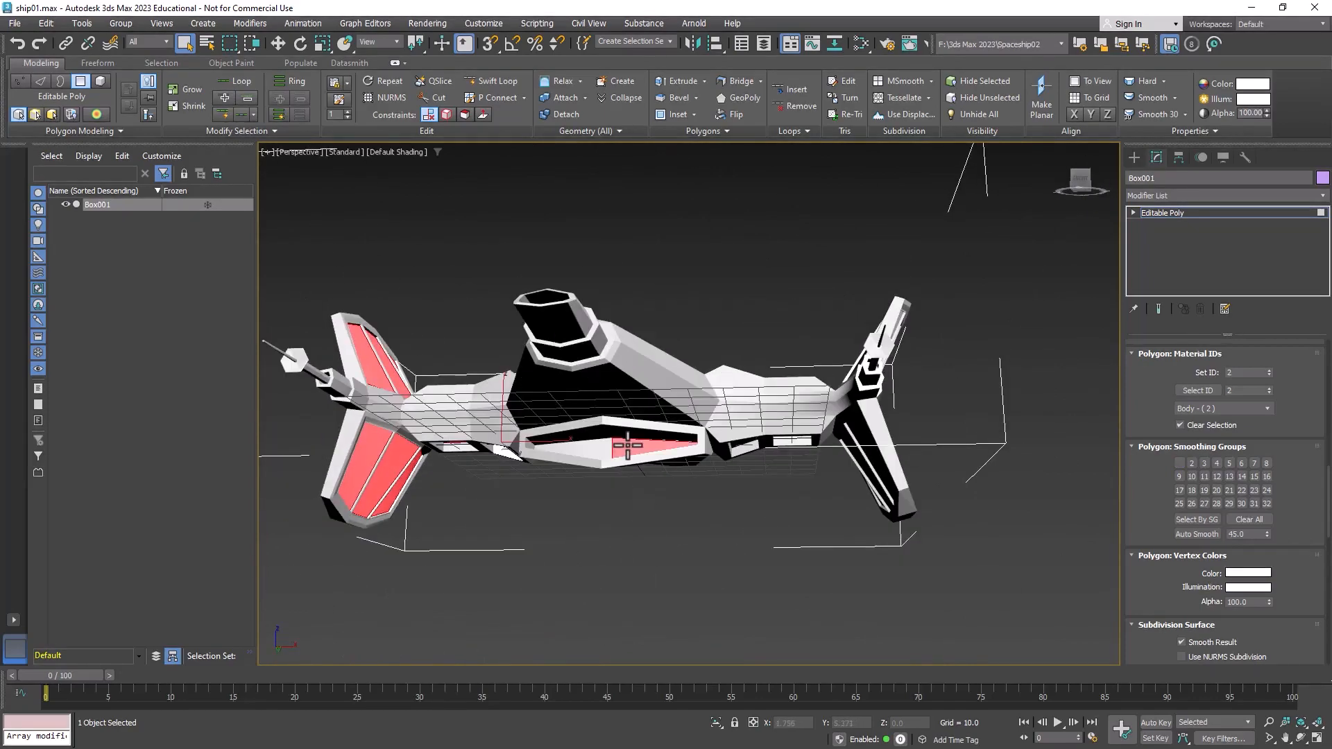
Add the matching recessed panels of the opposite wing's strut and fin, on both inner and outer faces, to the selection.
{"action": "middle_click_drag", "start_coordinate": [626, 445], "coordinate": [816, 590], "text": "alt"}
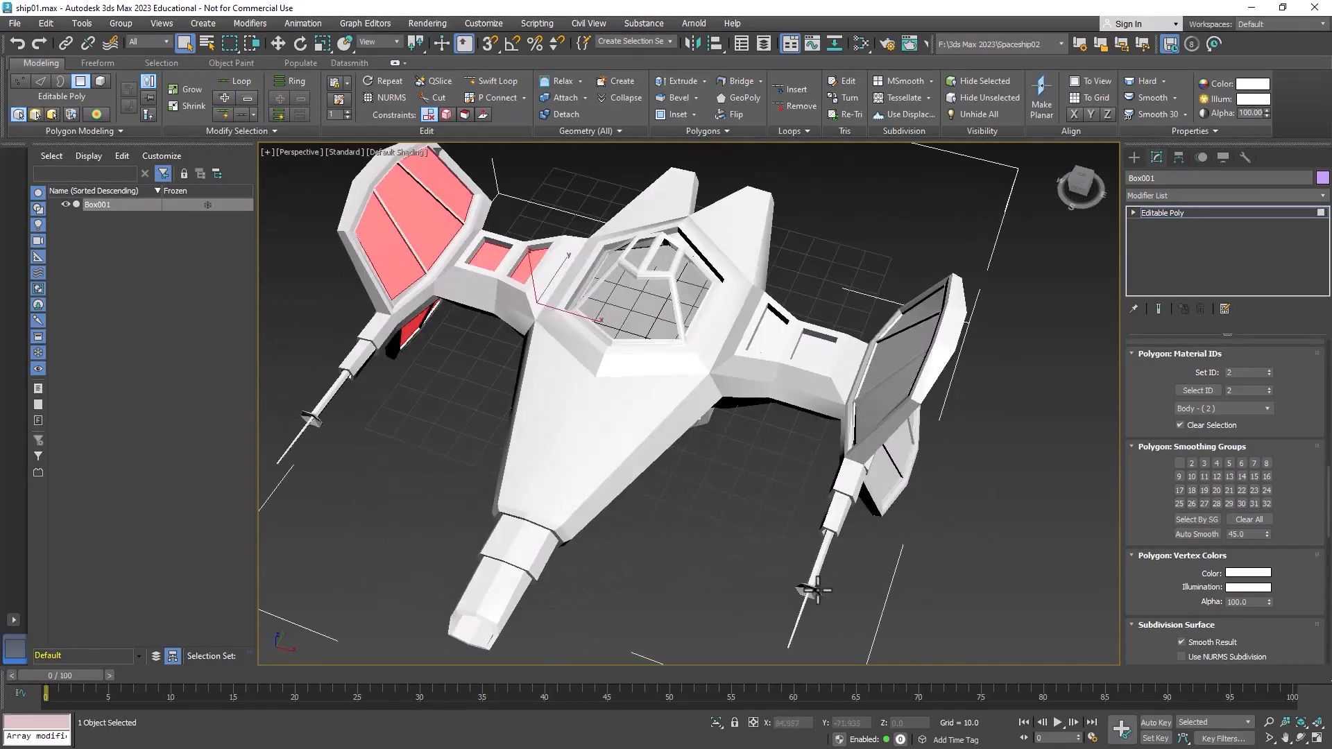
{"action": "middle_click_drag", "start_coordinate": [779, 336], "coordinate": [879, 340], "text": "alt"}
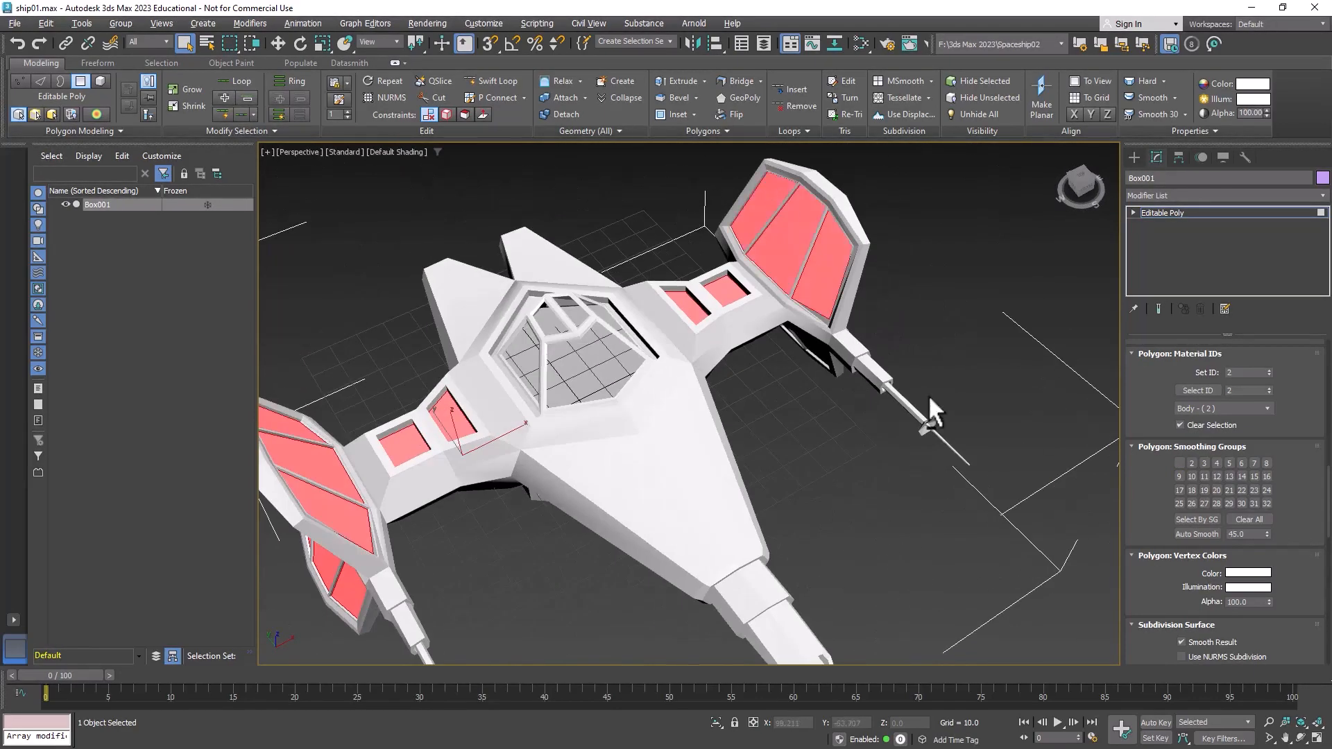
{"action": "middle_click_drag", "start_coordinate": [928, 394], "coordinate": [713, 238], "text": "alt"}
{"action": "left_click", "coordinate": [697, 246], "text": "ctrl"}
{"action": "left_click", "coordinate": [745, 240], "text": "ctrl"}
{"action": "left_click", "coordinate": [798, 243], "text": "ctrl"}
{"action": "left_click", "coordinate": [798, 364], "text": "ctrl"}
{"action": "left_click", "coordinate": [735, 368], "text": "ctrl"}
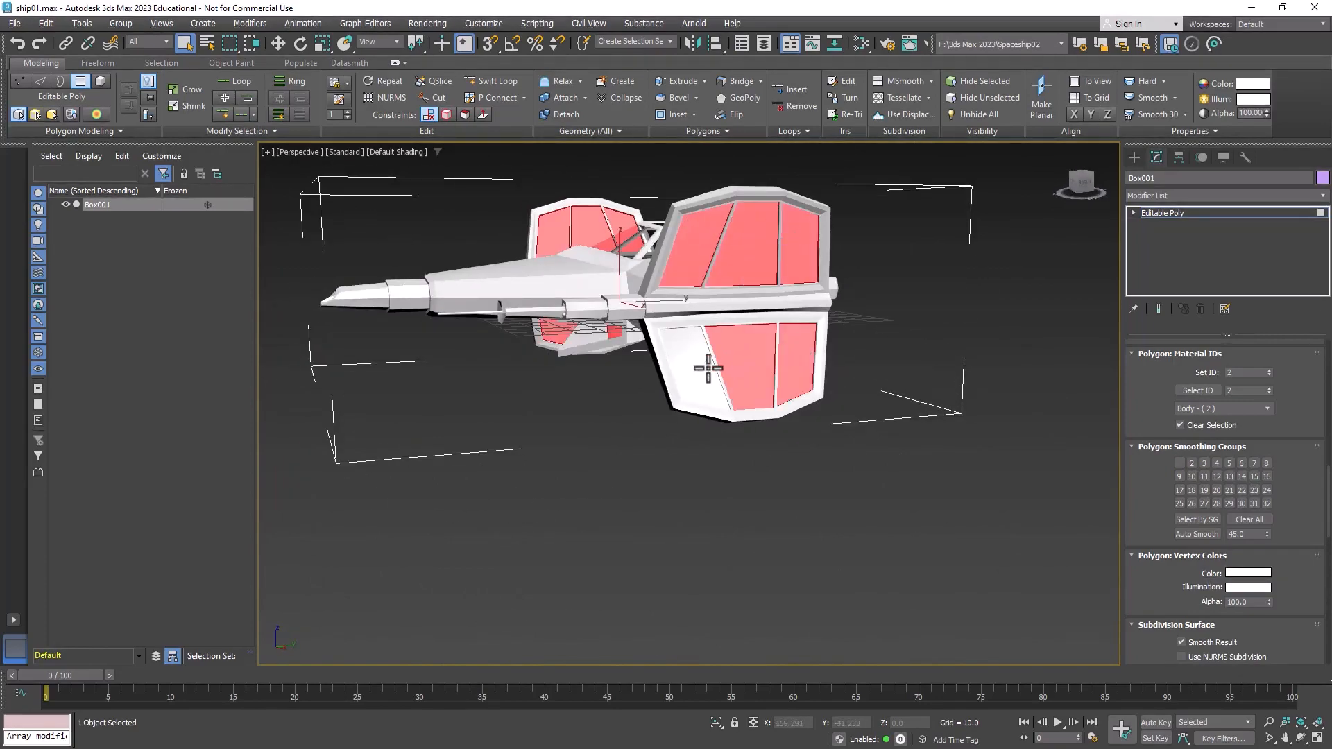
Add the polygons inside the two rear engine nozzles to the selection.
{"action": "middle_click_drag", "start_coordinate": [708, 368], "coordinate": [853, 300], "text": "alt"}
{"action": "scroll", "coordinate": [853, 301], "scroll_direction": "up", "scroll_amount": 5}
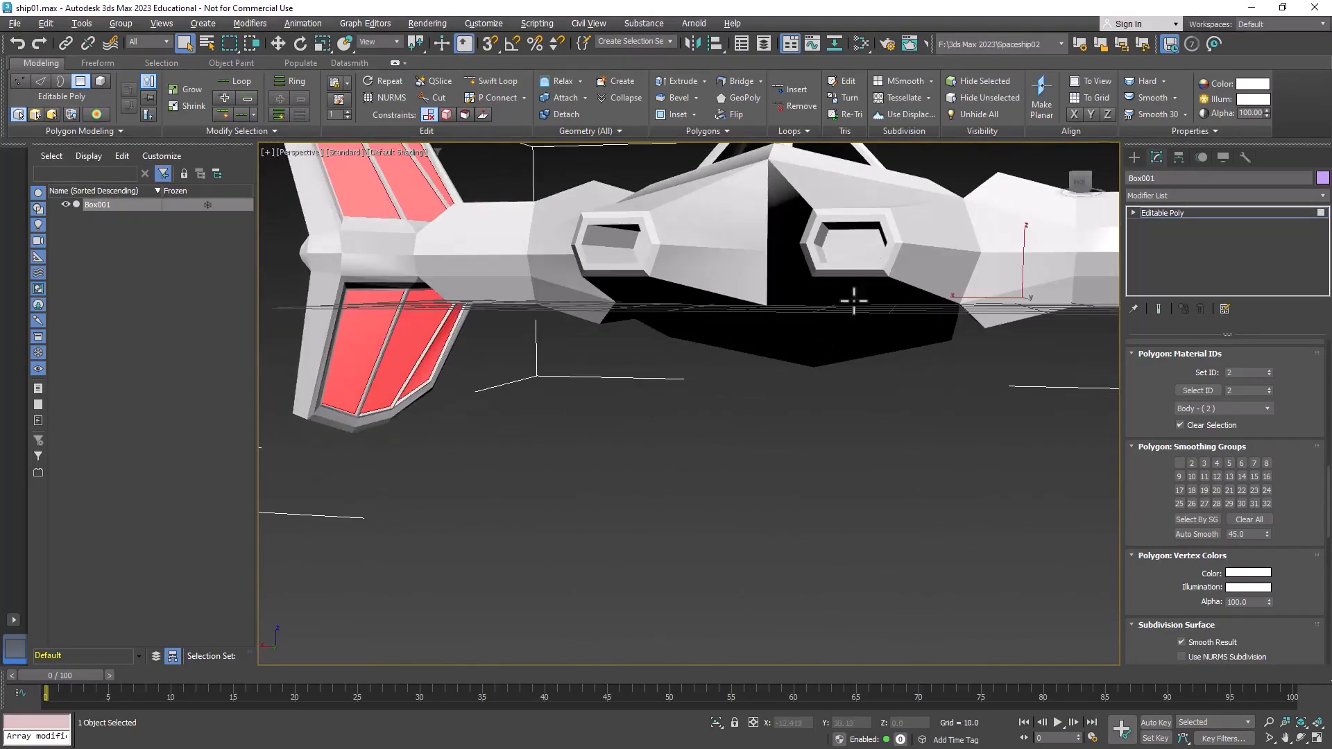
{"action": "left_click", "coordinate": [854, 243], "text": "ctrl"}
{"action": "left_click", "coordinate": [875, 259], "text": "ctrl"}
{"action": "middle_click_drag", "start_coordinate": [722, 260], "coordinate": [698, 286], "text": "alt"}
{"action": "left_click", "coordinate": [725, 261], "text": "ctrl"}
{"action": "left_click", "coordinate": [716, 272], "text": "ctrl"}
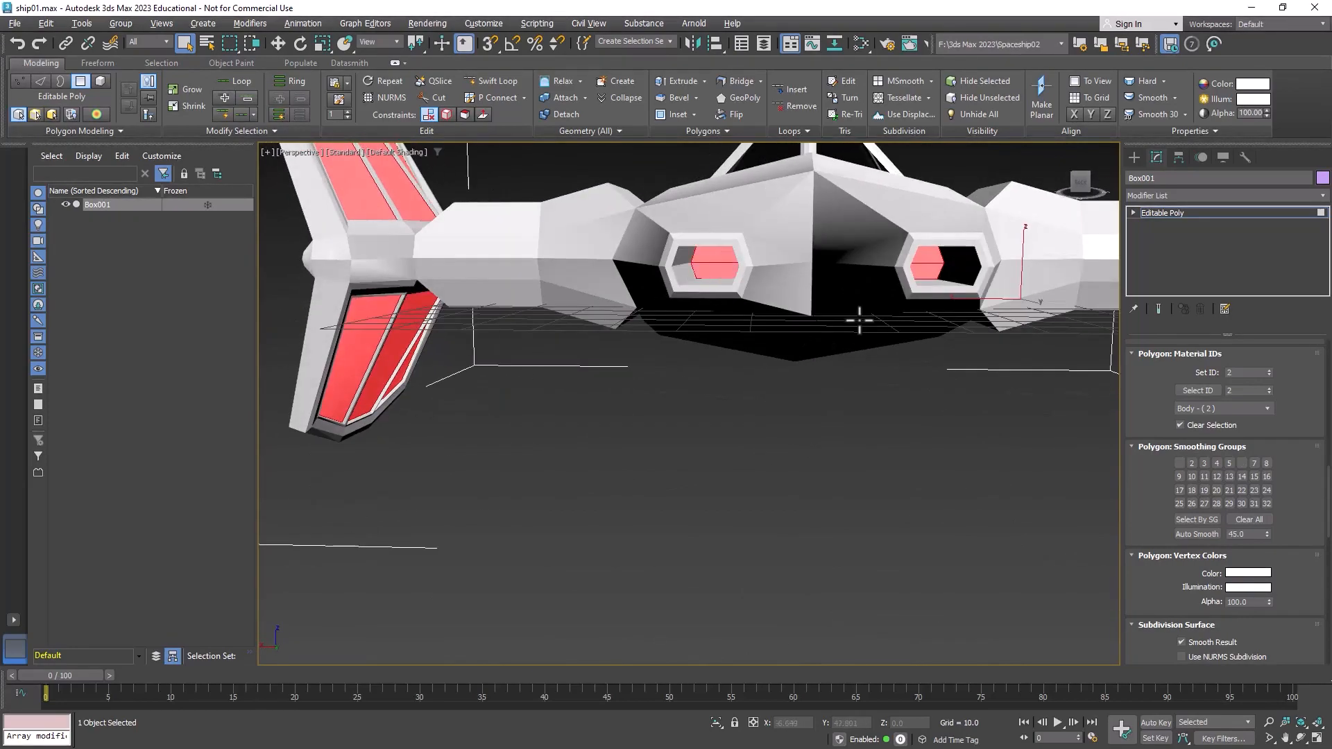
Set the material ID of the selected fin, strut, belly and nozzle polygons to 3, Engine.
{"action": "scroll", "coordinate": [859, 321], "scroll_direction": "down", "scroll_amount": 5}
{"action": "middle_click_drag", "start_coordinate": [895, 385], "coordinate": [696, 393], "text": "alt"}
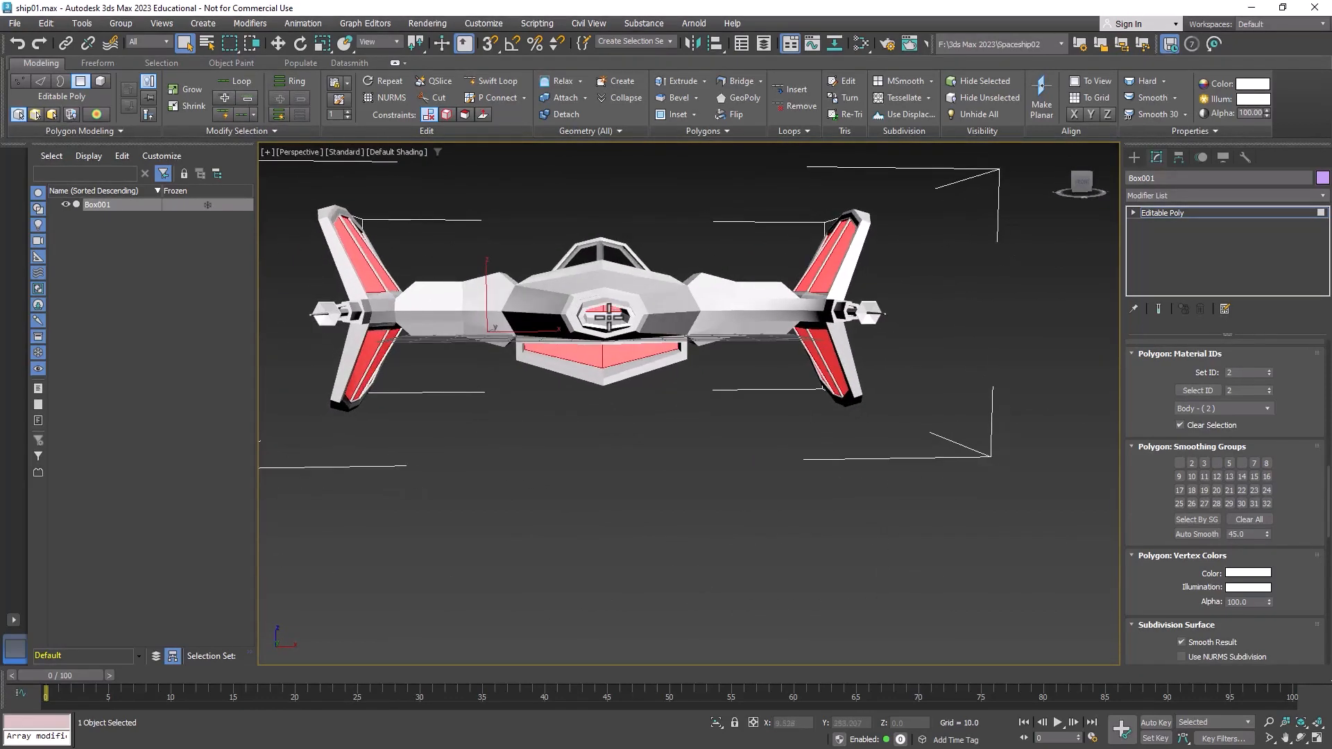
{"action": "middle_click_drag", "start_coordinate": [607, 317], "coordinate": [669, 394], "text": "alt"}
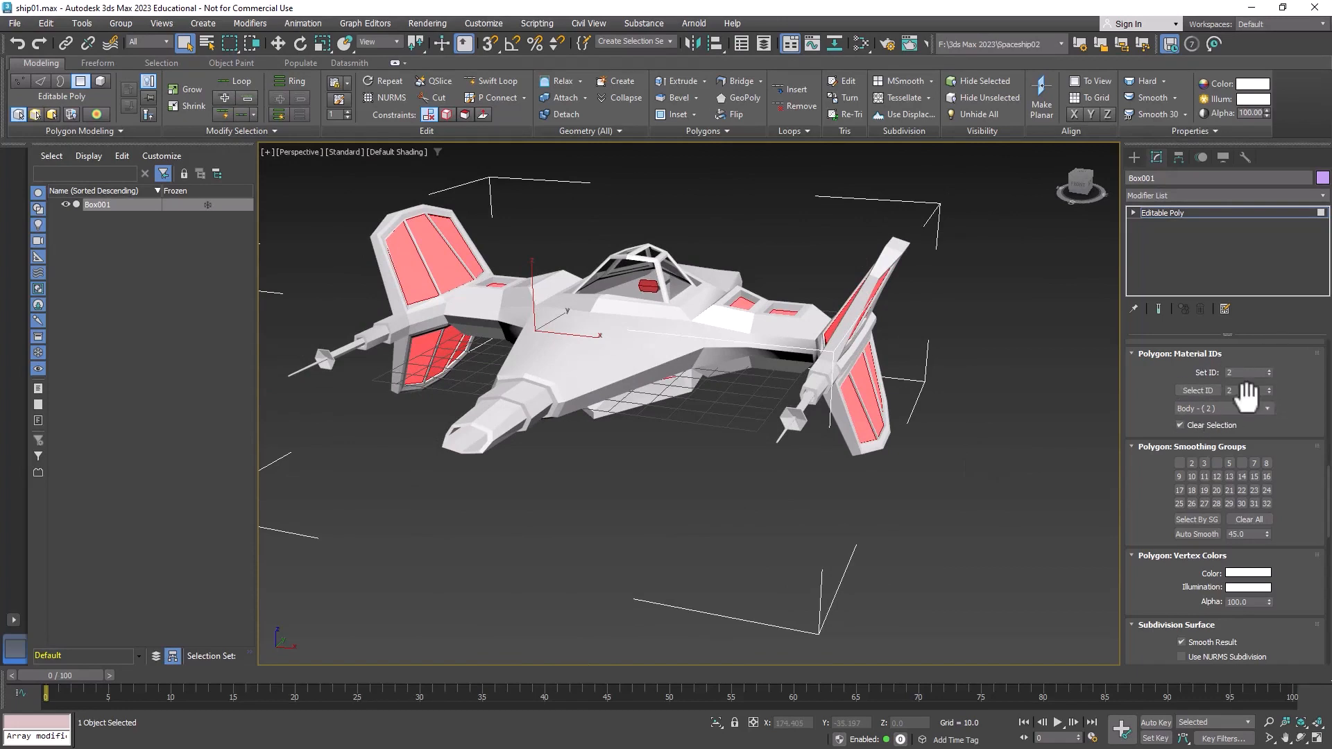
{"action": "left_click", "coordinate": [1268, 369]}
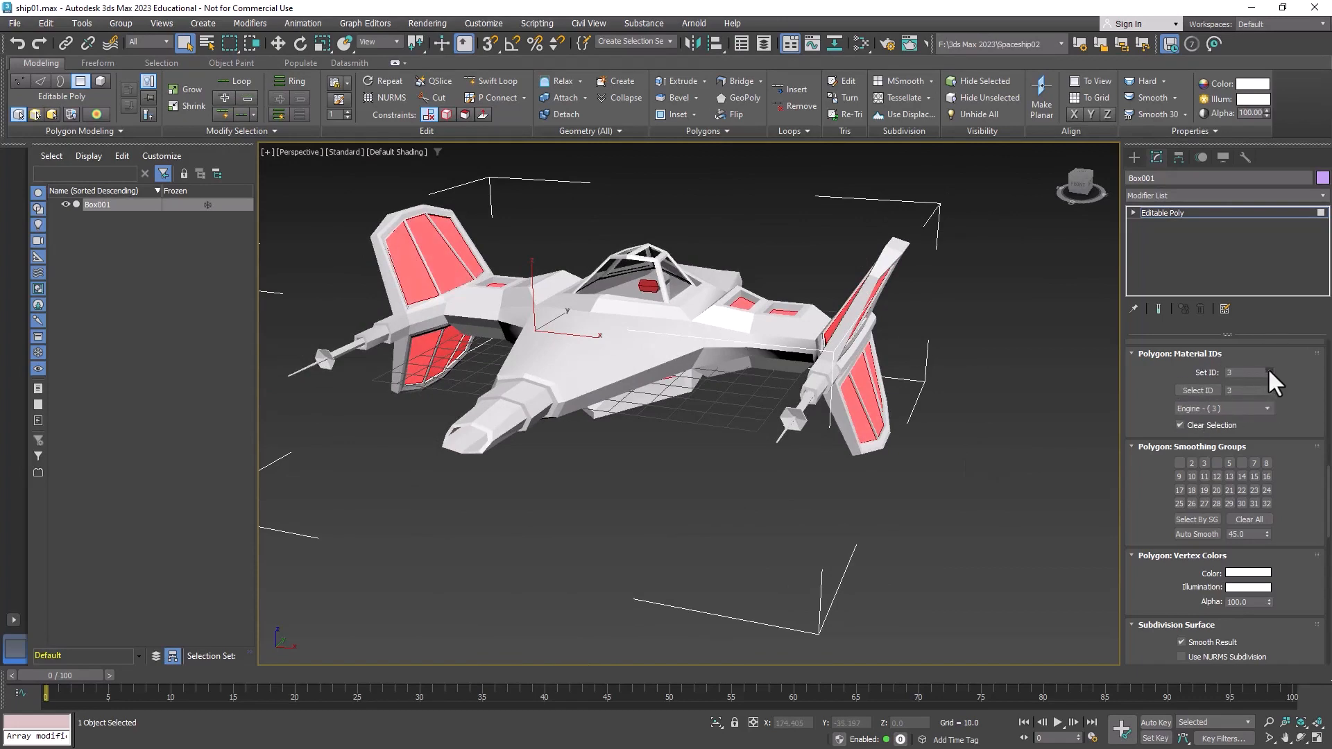
{"action": "middle_click_drag", "start_coordinate": [1023, 393], "coordinate": [961, 335], "text": "alt"}
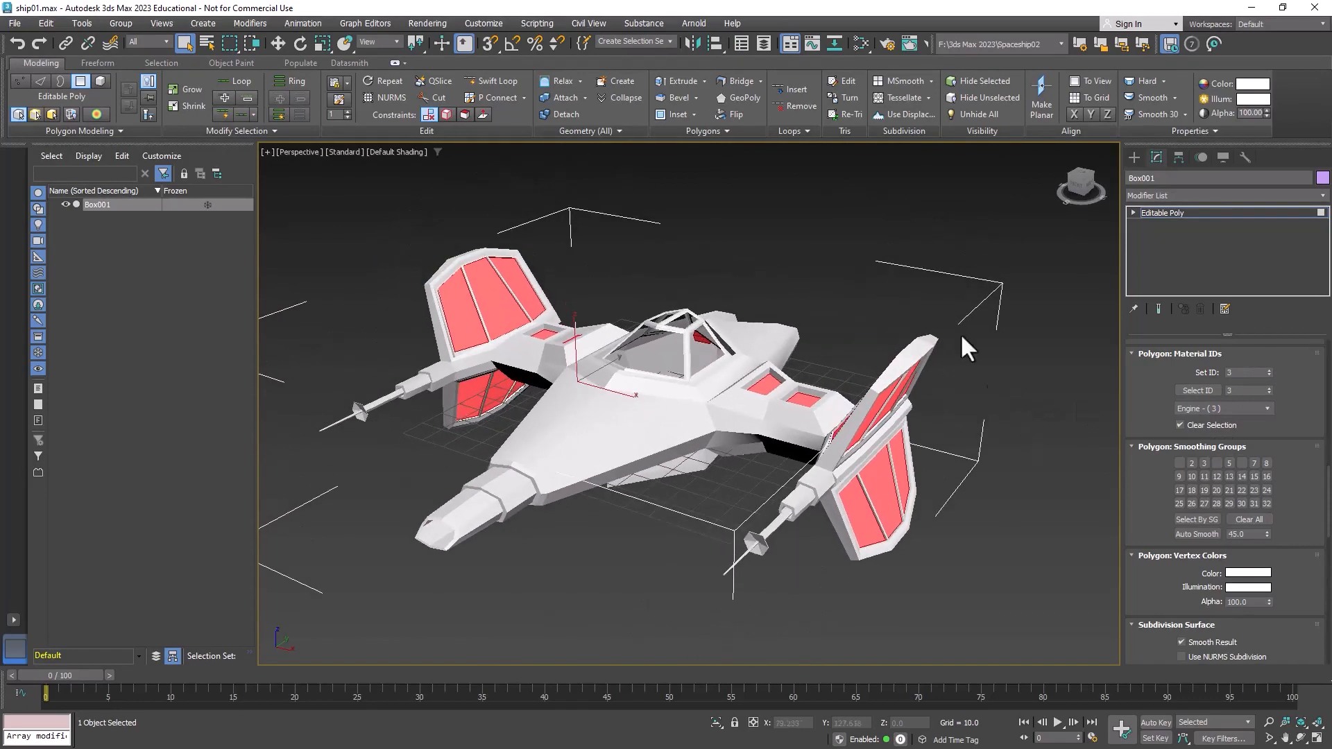
Give the Engine slot's Physical Material a cyan emission color and raise its luminance to 3475 cd/m².
{"action": "left_click", "coordinate": [858, 42]}
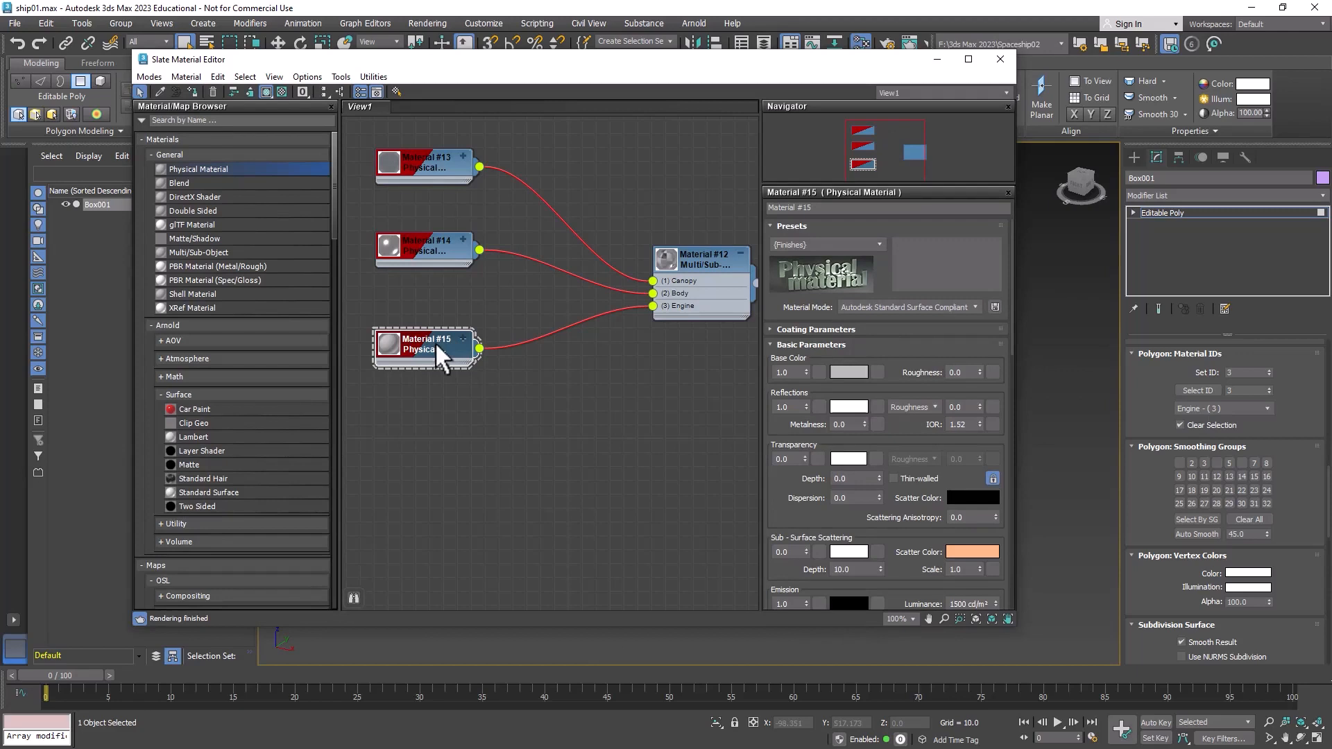
{"action": "scroll", "coordinate": [812, 480], "scroll_direction": "down", "scroll_amount": 5}
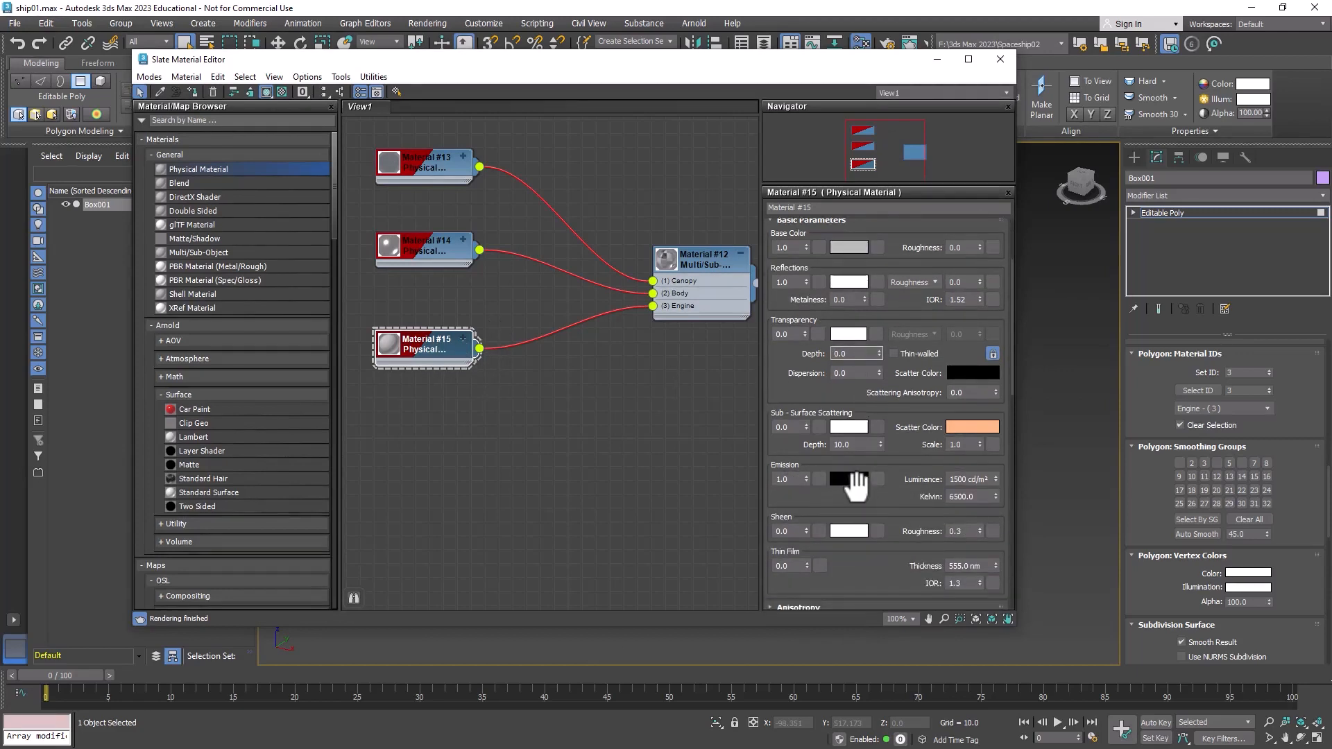
{"action": "left_click", "coordinate": [852, 480]}
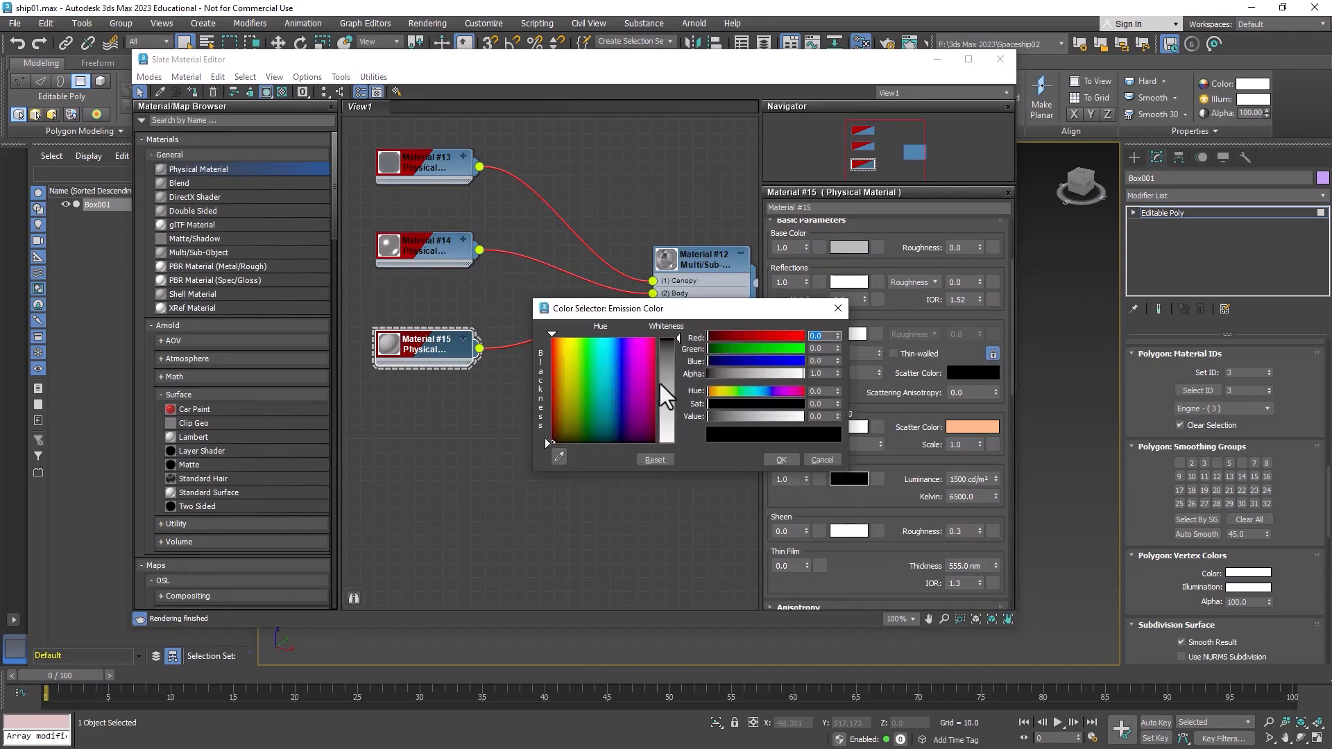
{"action": "left_click_drag", "start_coordinate": [637, 372], "coordinate": [603, 338]}
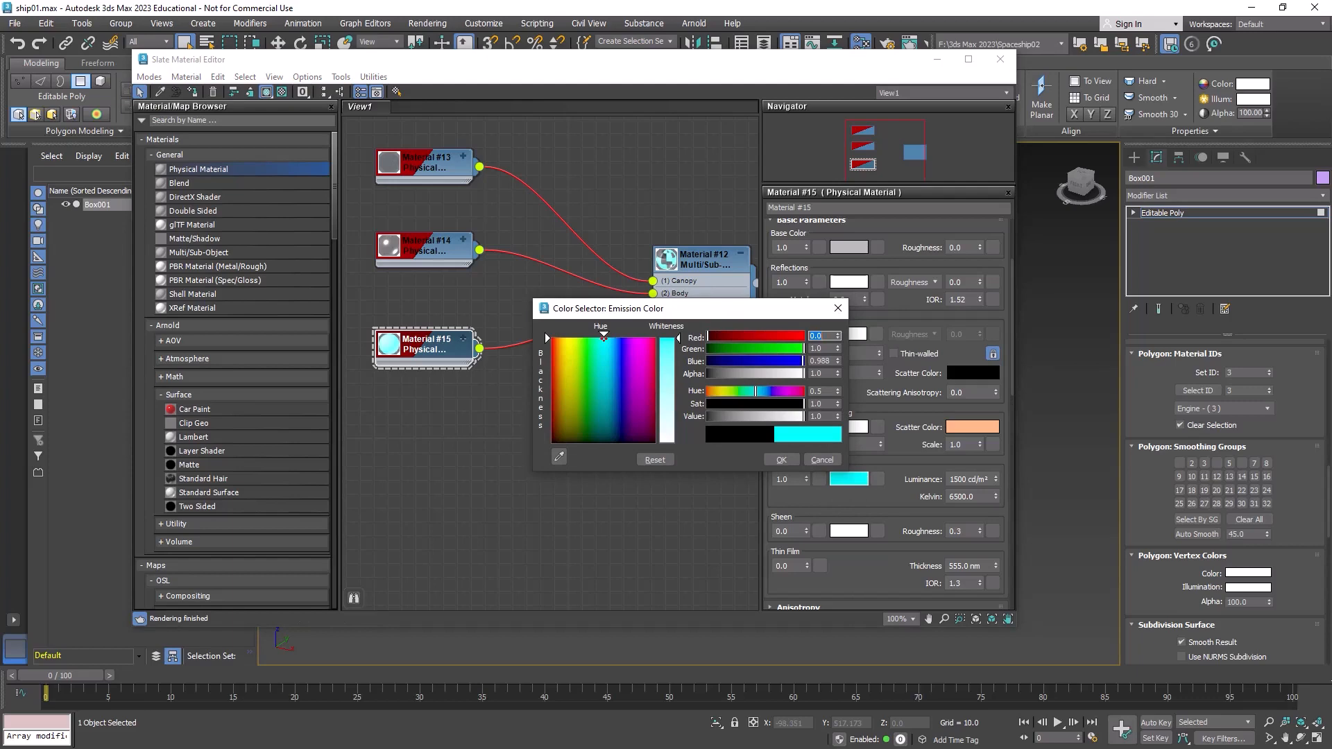
{"action": "left_click", "coordinate": [781, 459]}
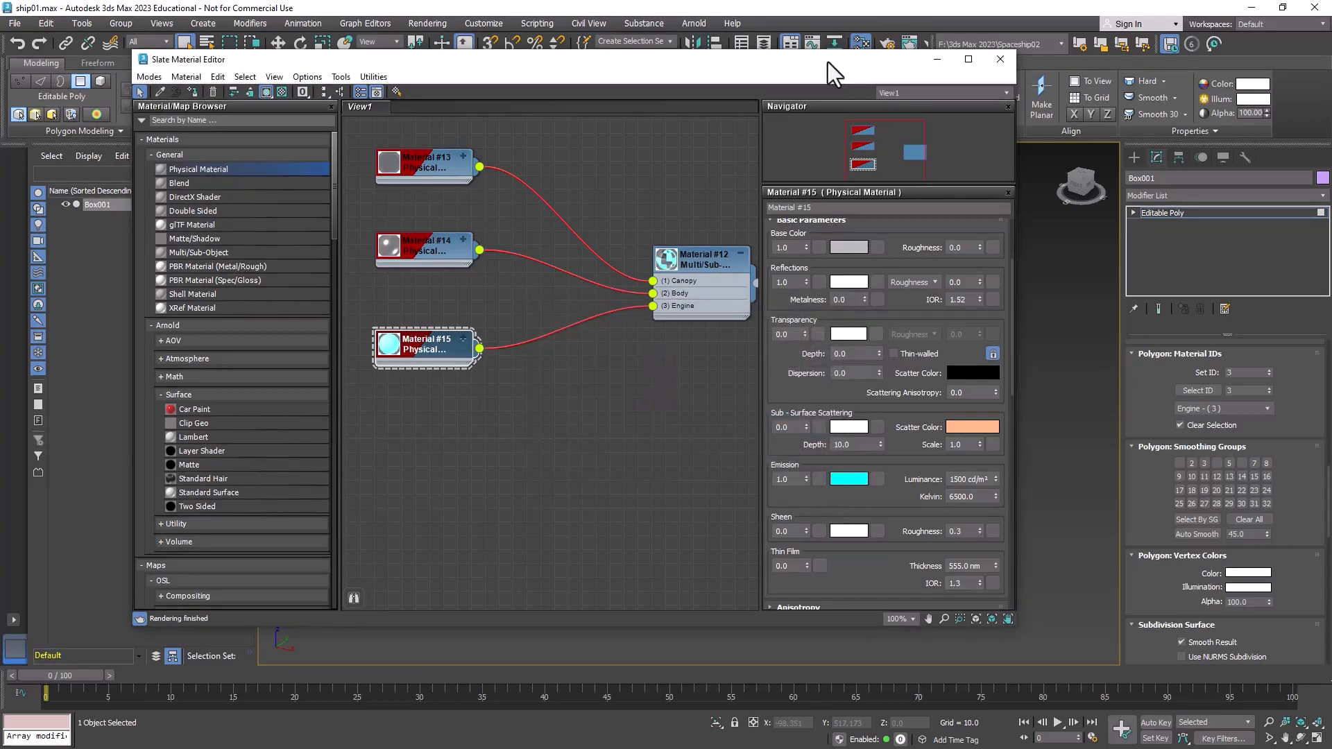
{"action": "left_click_drag", "start_coordinate": [827, 62], "coordinate": [786, 59]}
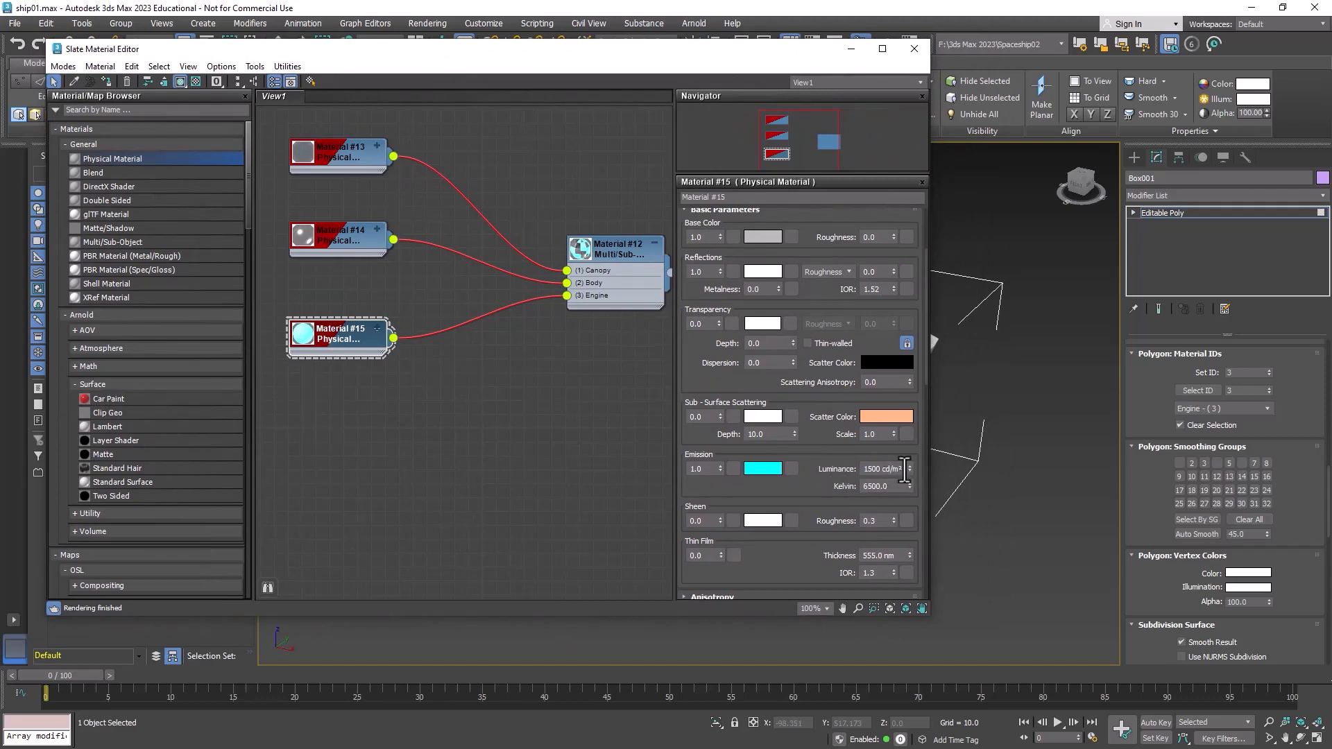
{"action": "left_click_drag", "start_coordinate": [909, 465], "coordinate": [912, 372]}
Set the Engine material's base color to saturated blue (red 0, green 0.4, blue 1.0) and close the material editor.
{"action": "left_click", "coordinate": [761, 234]}
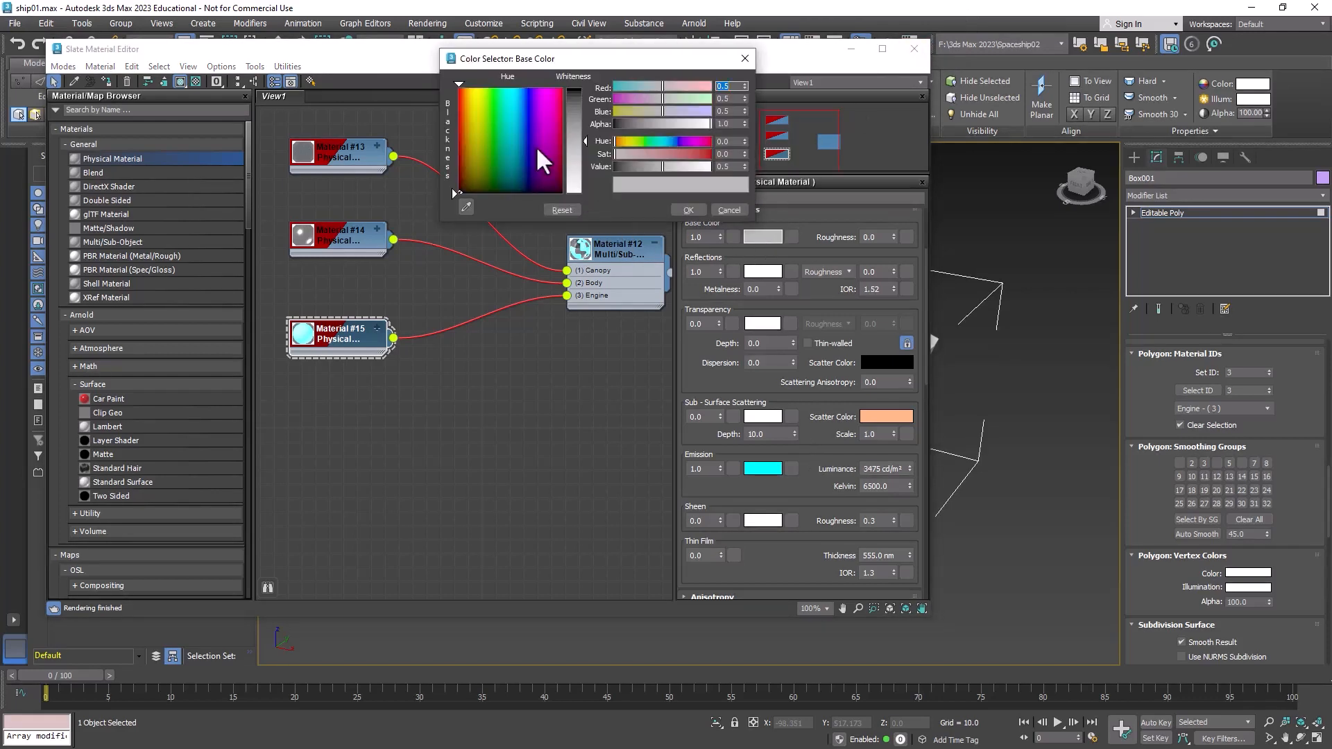
{"action": "mouse_move", "coordinate": [516, 135]}
{"action": "left_mouse_down"}
{"action": "mouse_move", "coordinate": [508, 89]}
{"action": "mouse_move", "coordinate": [522, 89]}
{"action": "left_mouse_up"}
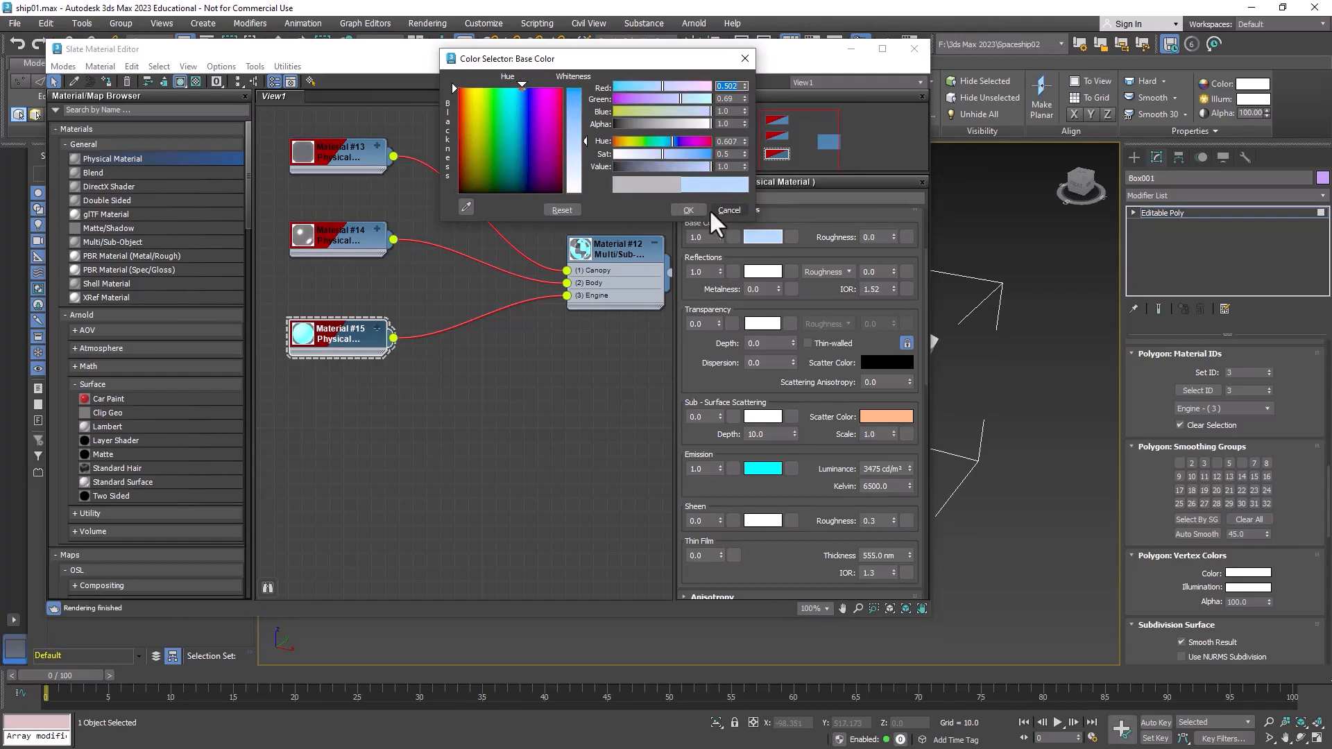
{"action": "left_click", "coordinate": [686, 209]}
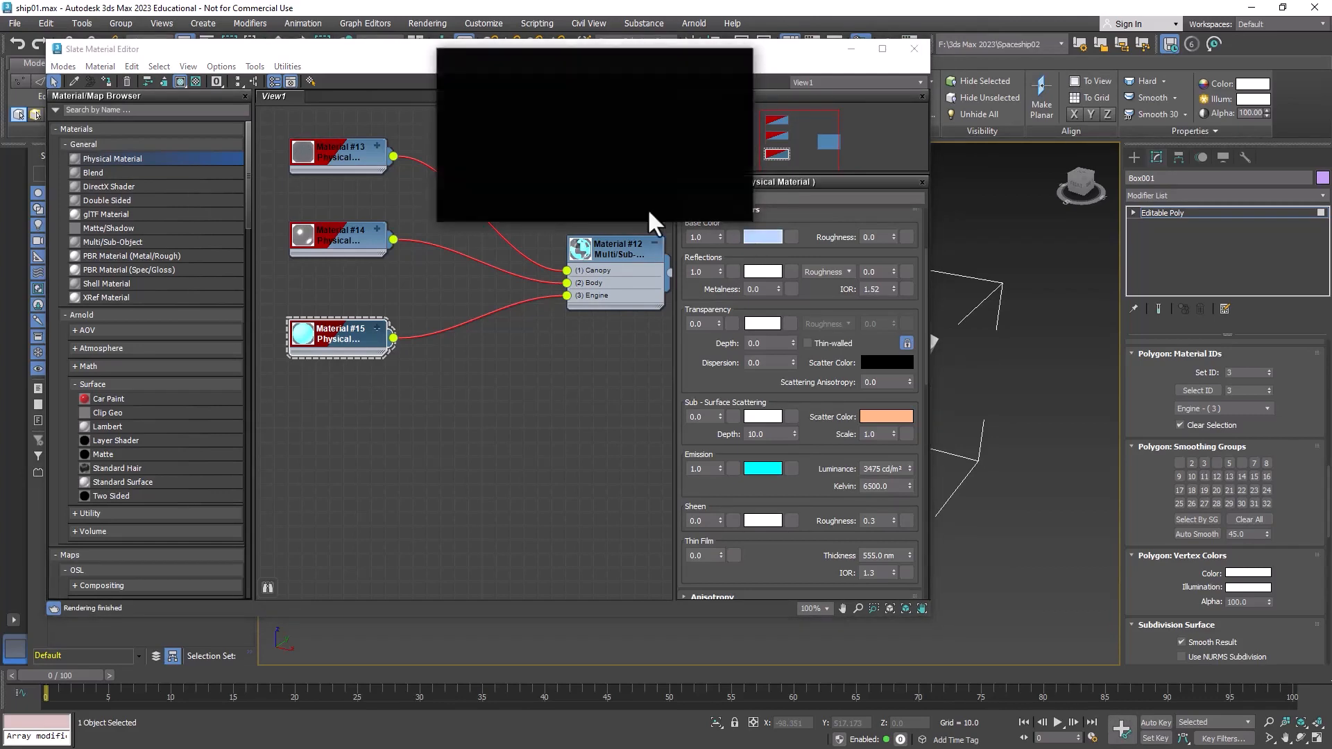
{"action": "left_click_drag", "start_coordinate": [588, 141], "coordinate": [448, 81]}
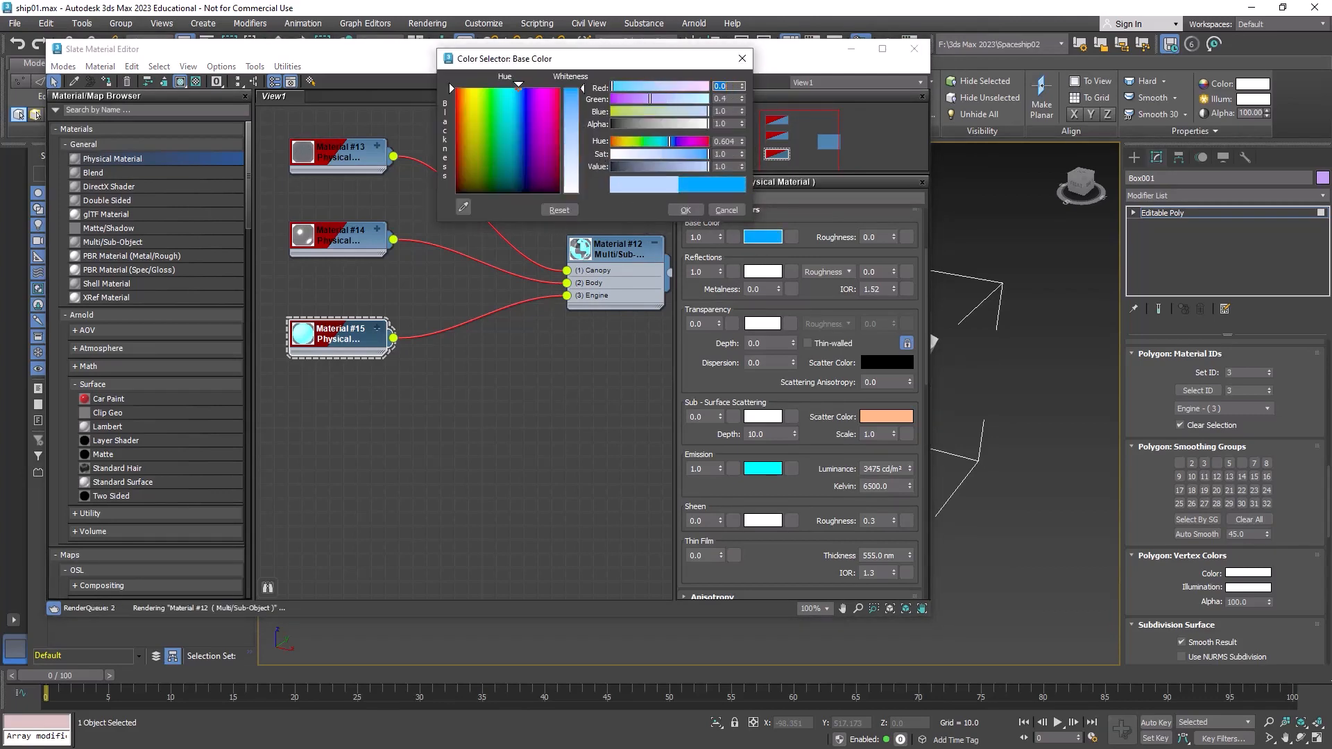
{"action": "left_click", "coordinate": [687, 209]}
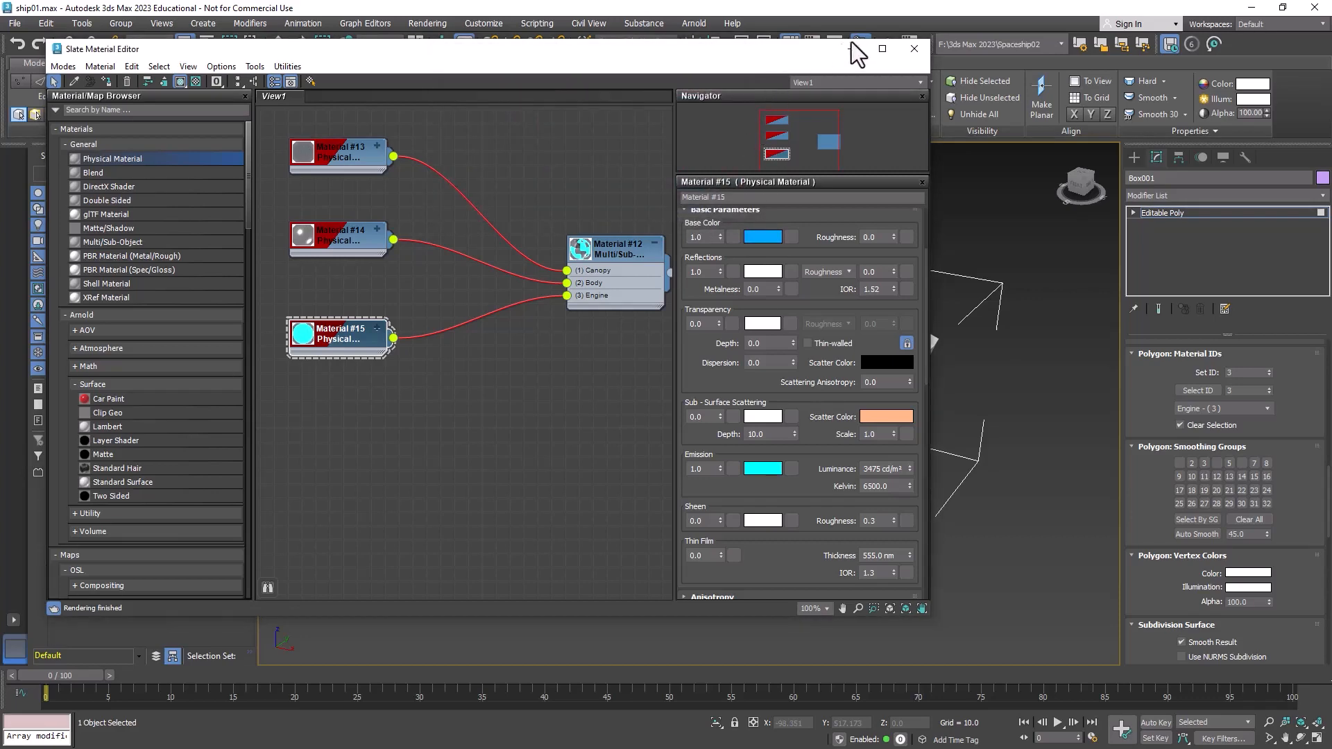
{"action": "left_click", "coordinate": [911, 49]}
Open the Arnold RenderView window and place it over the viewport.
{"action": "middle_click_drag", "start_coordinate": [768, 293], "coordinate": [809, 288], "text": "alt"}
{"action": "scroll", "coordinate": [808, 295], "scroll_direction": "up", "scroll_amount": 2}
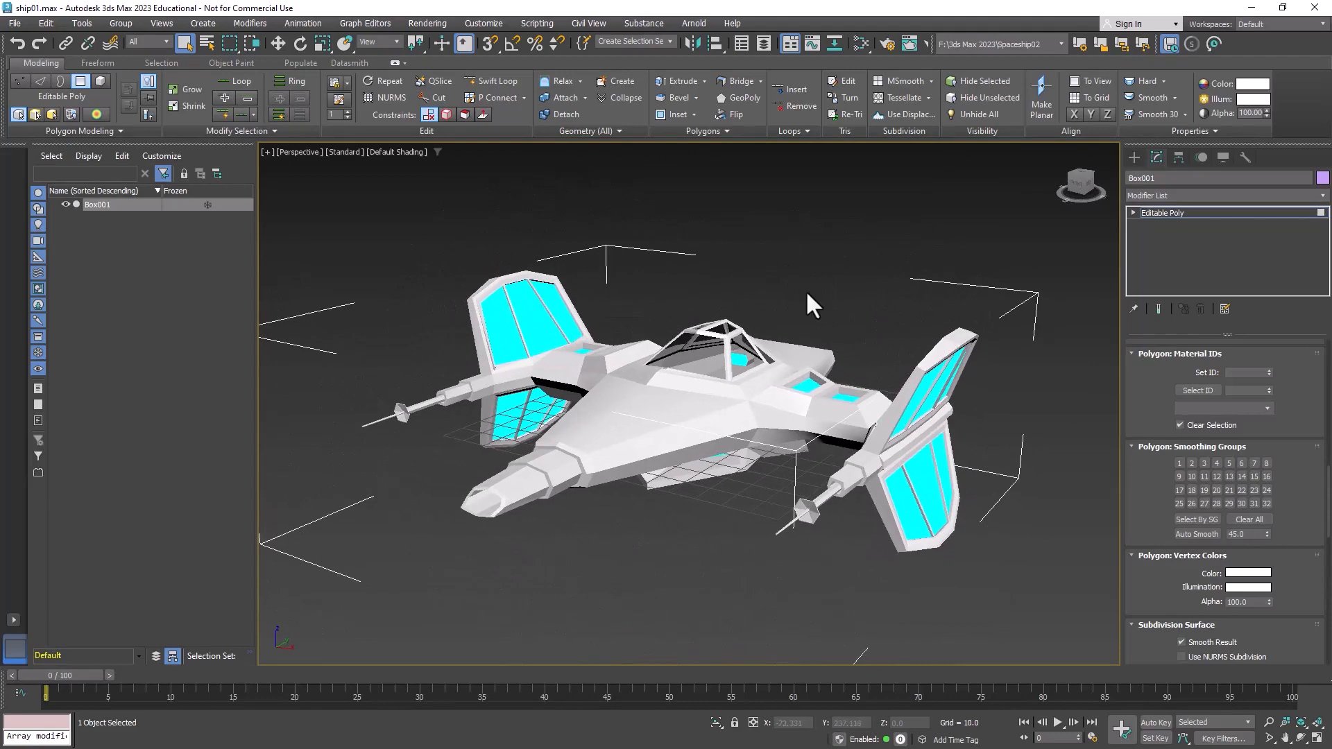
{"action": "left_click", "coordinate": [695, 23]}
{"action": "left_click", "coordinate": [734, 41]}
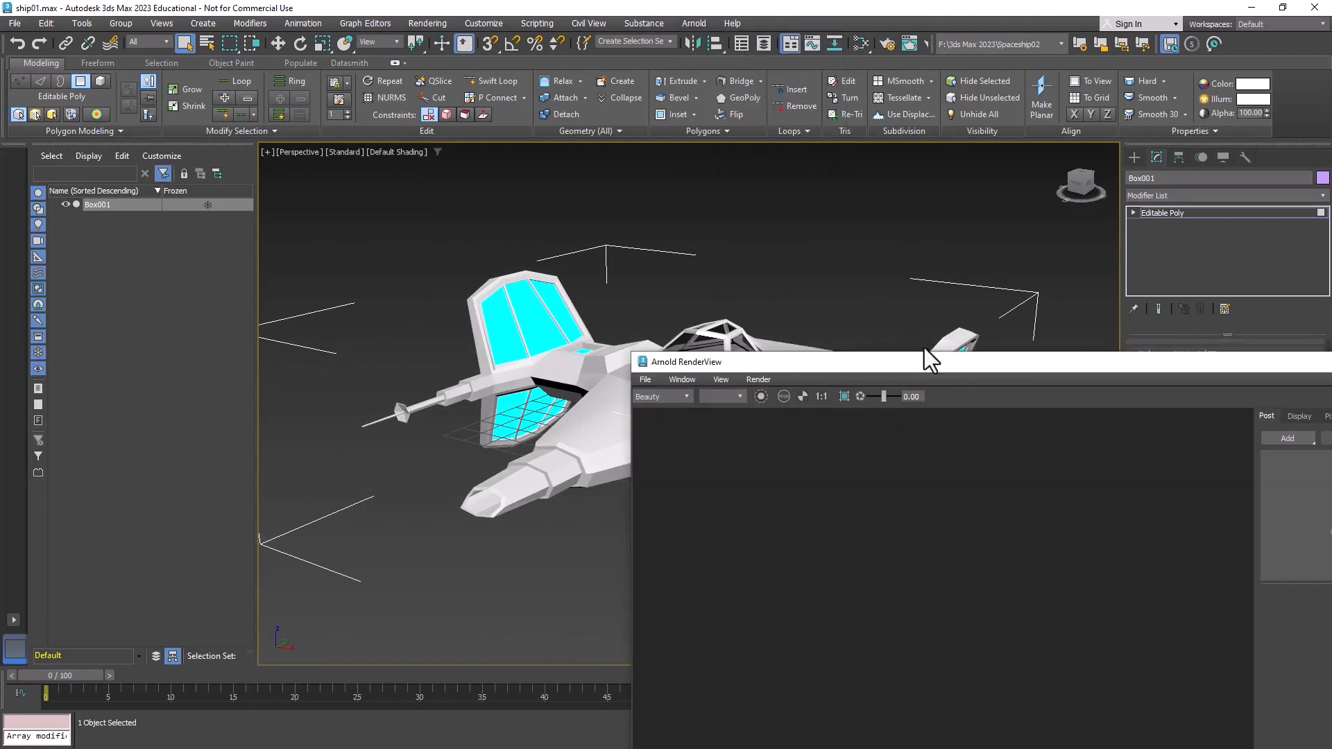
{"action": "left_click_drag", "start_coordinate": [924, 347], "coordinate": [534, 86]}
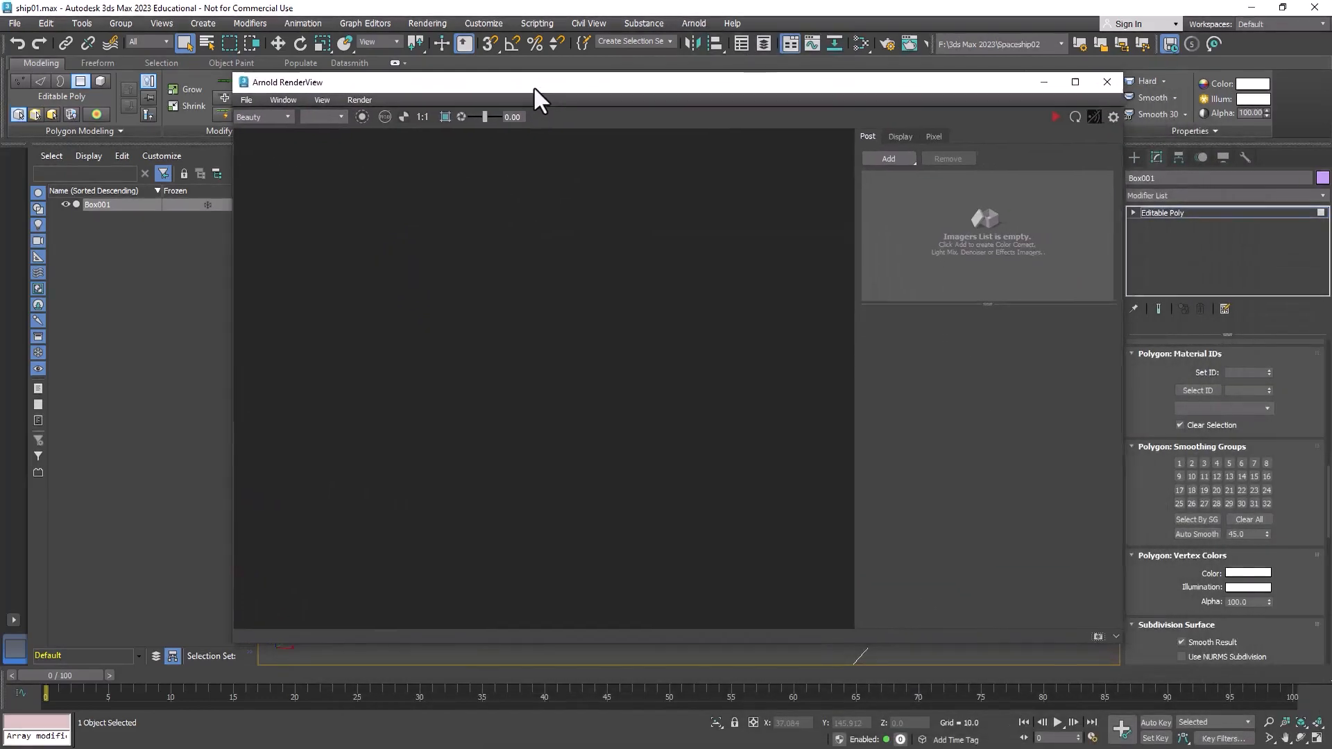
Start the interactive Arnold render of the spaceship and center the ship in the render view.
{"action": "left_click", "coordinate": [1051, 118]}
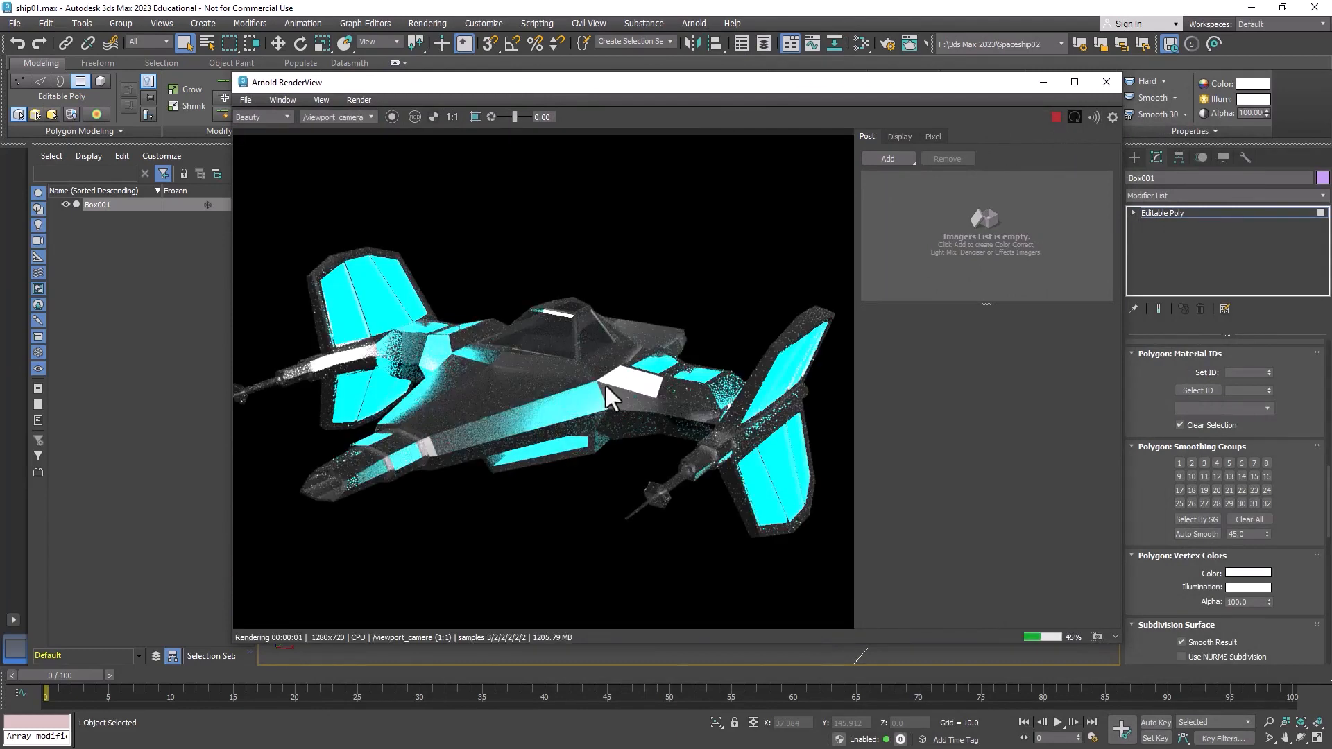
{"action": "middle_click_drag", "start_coordinate": [596, 436], "coordinate": [617, 435]}
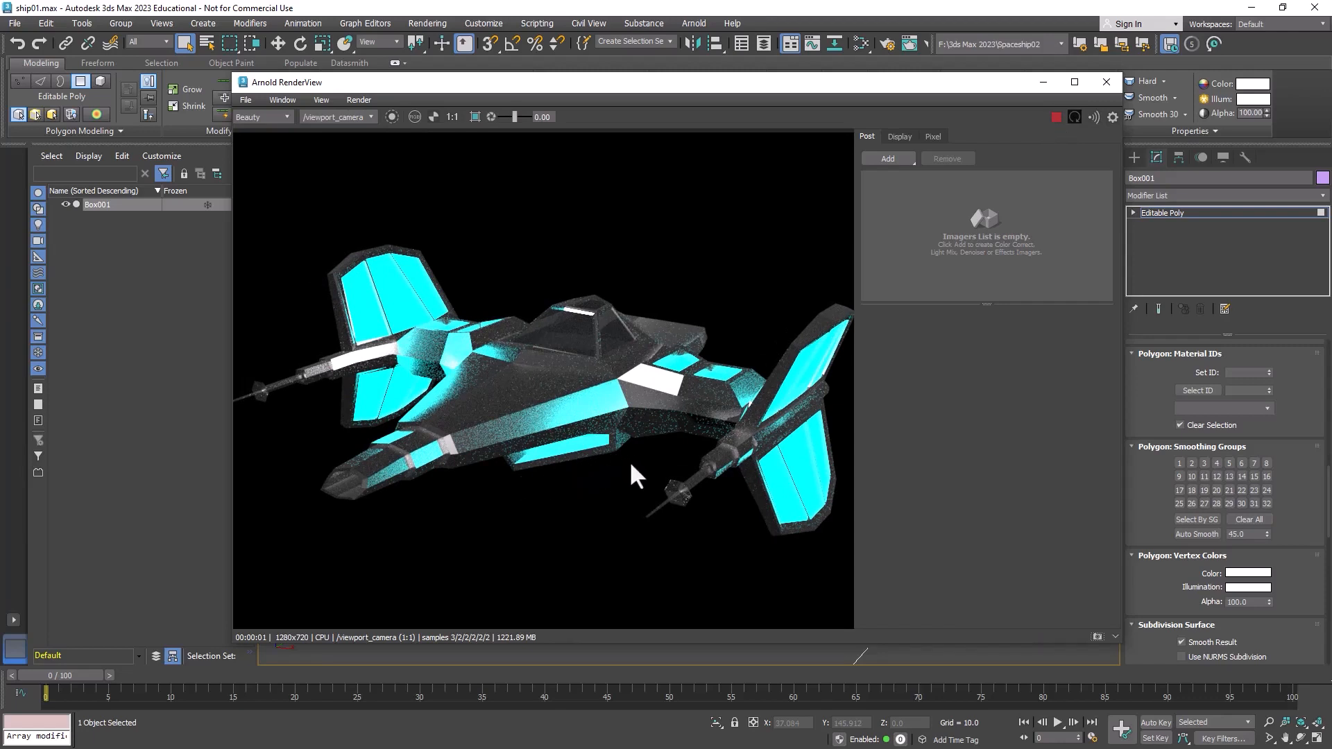
{"action": "mouse_move", "coordinate": [519, 408]}
{"action": "middle_mouse_down"}
{"action": "mouse_move", "coordinate": [536, 396]}
{"action": "mouse_move", "coordinate": [491, 370]}
{"action": "mouse_move", "coordinate": [505, 412]}
{"action": "middle_mouse_up"}
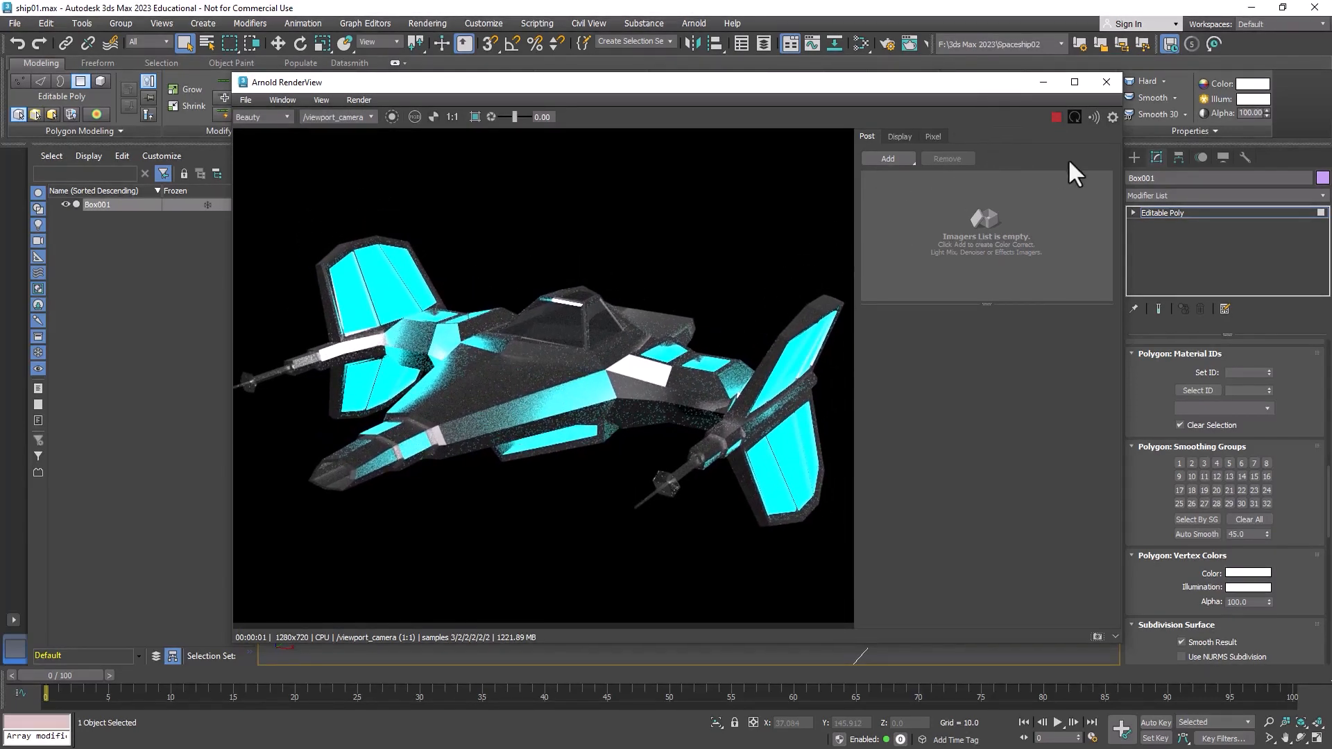
Reopen the Slate Material Editor beside the render and lower the Engine material's emission luminance to 273 cd/m².
{"action": "left_click_drag", "start_coordinate": [938, 85], "coordinate": [884, 93]}
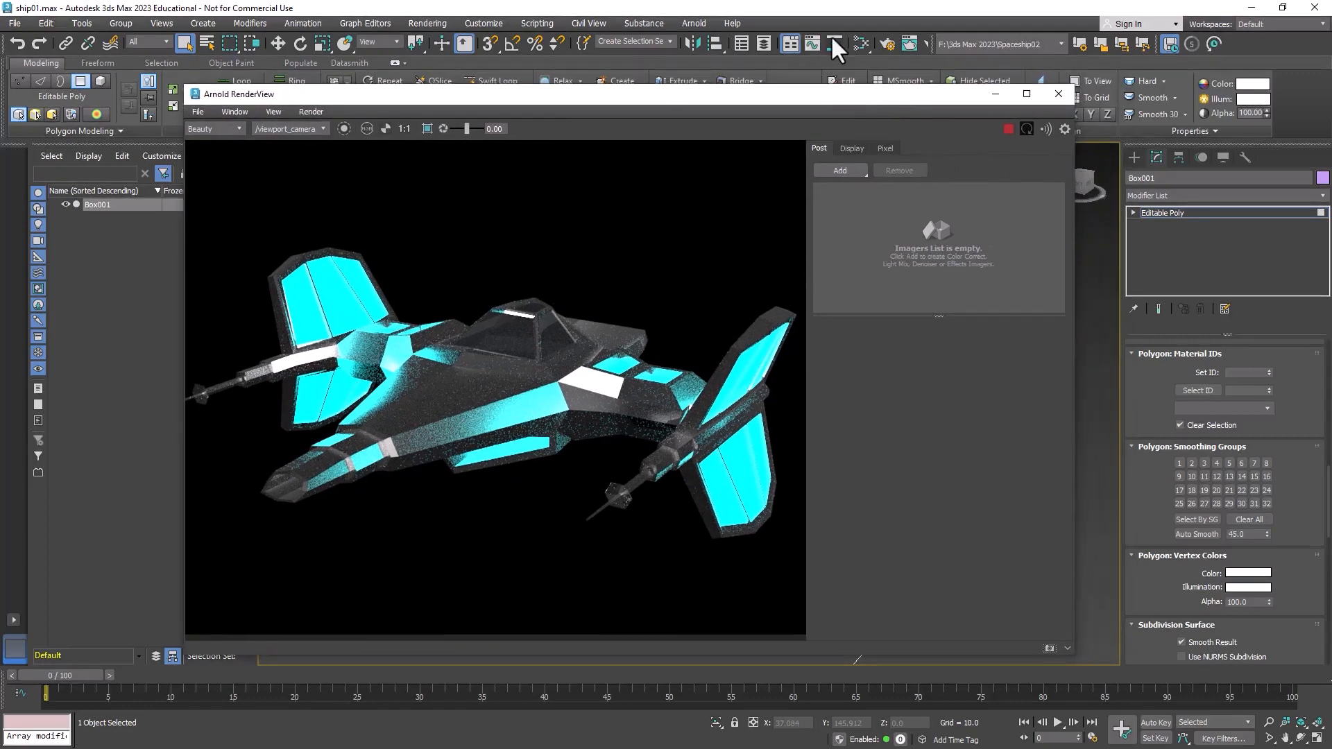
{"action": "left_click", "coordinate": [861, 44]}
{"action": "left_click_drag", "start_coordinate": [772, 49], "coordinate": [1156, 104]}
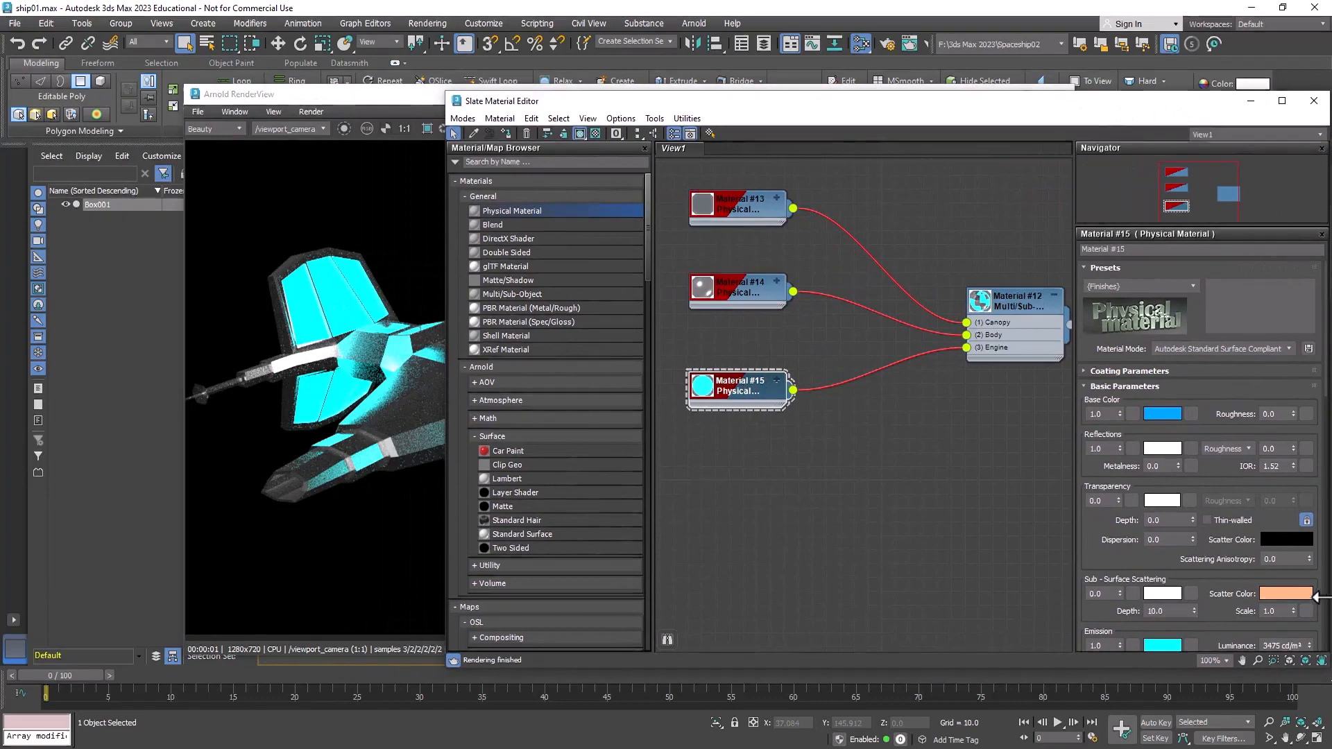
{"action": "scroll", "coordinate": [1313, 597], "scroll_direction": "down", "scroll_amount": 1}
{"action": "left_click", "coordinate": [1309, 602]}
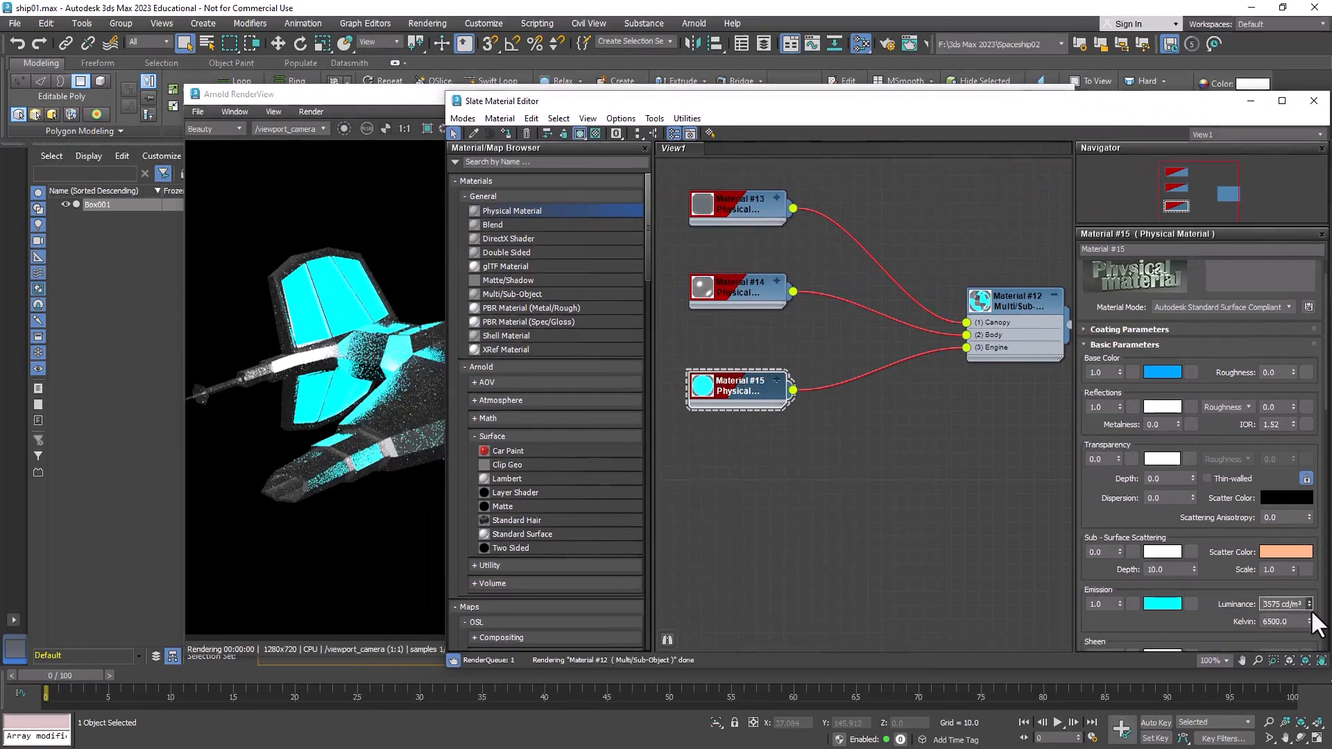
{"action": "left_click_drag", "start_coordinate": [1309, 606], "coordinate": [1323, 702]}
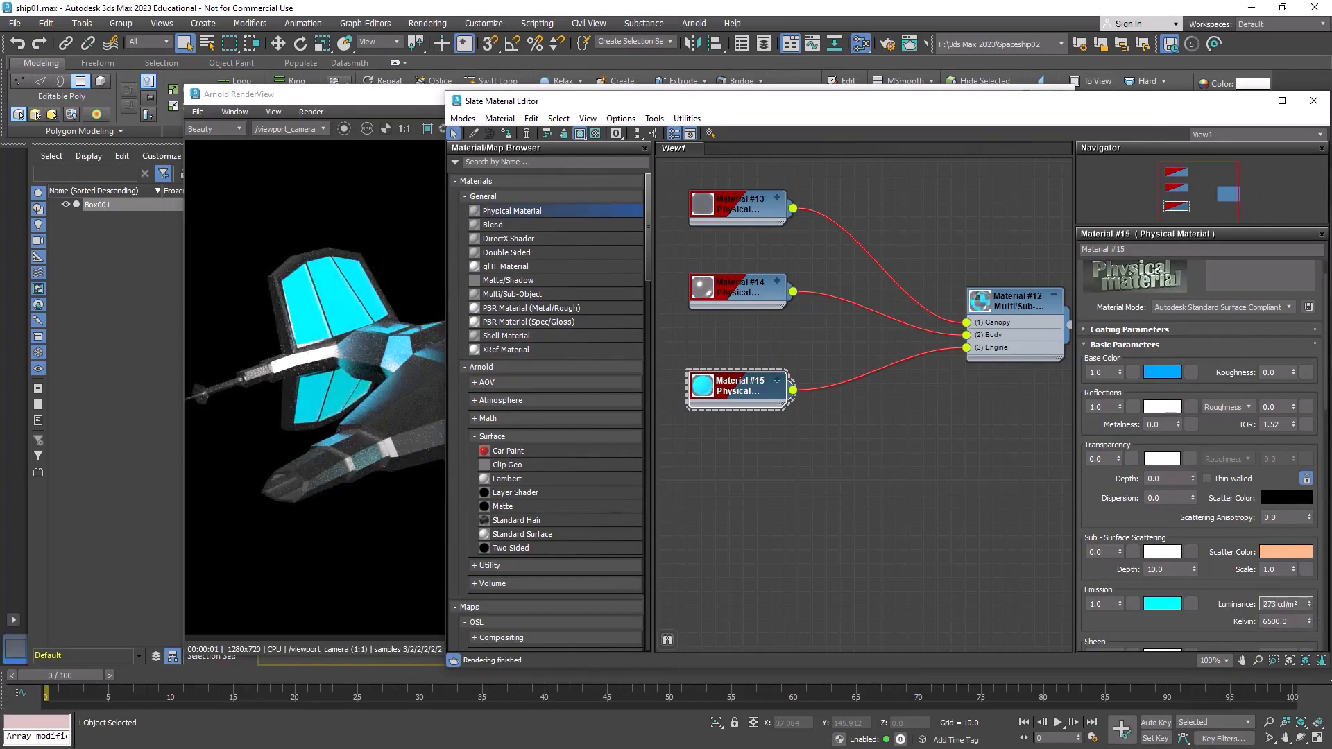
Close the material editor, review the ship's updated render, and close the render window.
{"action": "left_click_drag", "start_coordinate": [956, 106], "coordinate": [798, 112]}
{"action": "left_click", "coordinate": [1157, 107]}
{"action": "left_click_drag", "start_coordinate": [555, 480], "coordinate": [542, 434]}
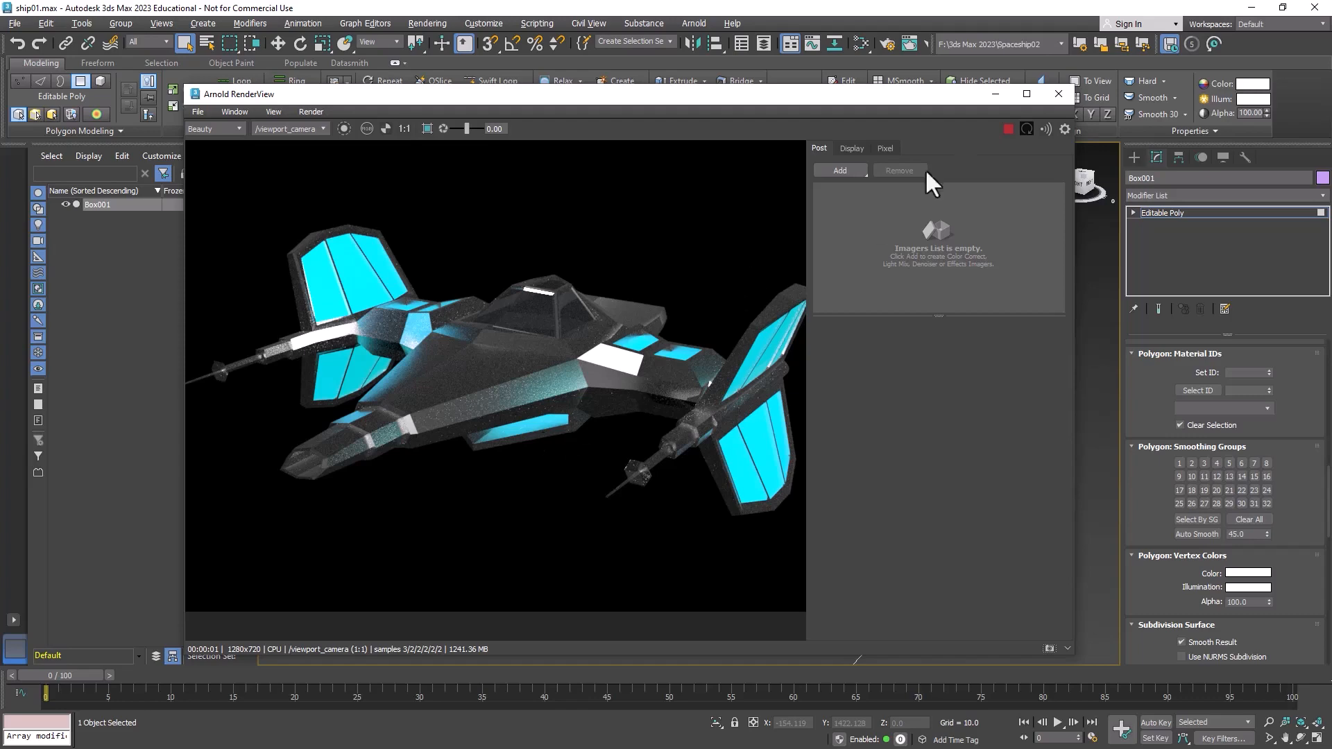
{"action": "left_click", "coordinate": [1058, 93]}
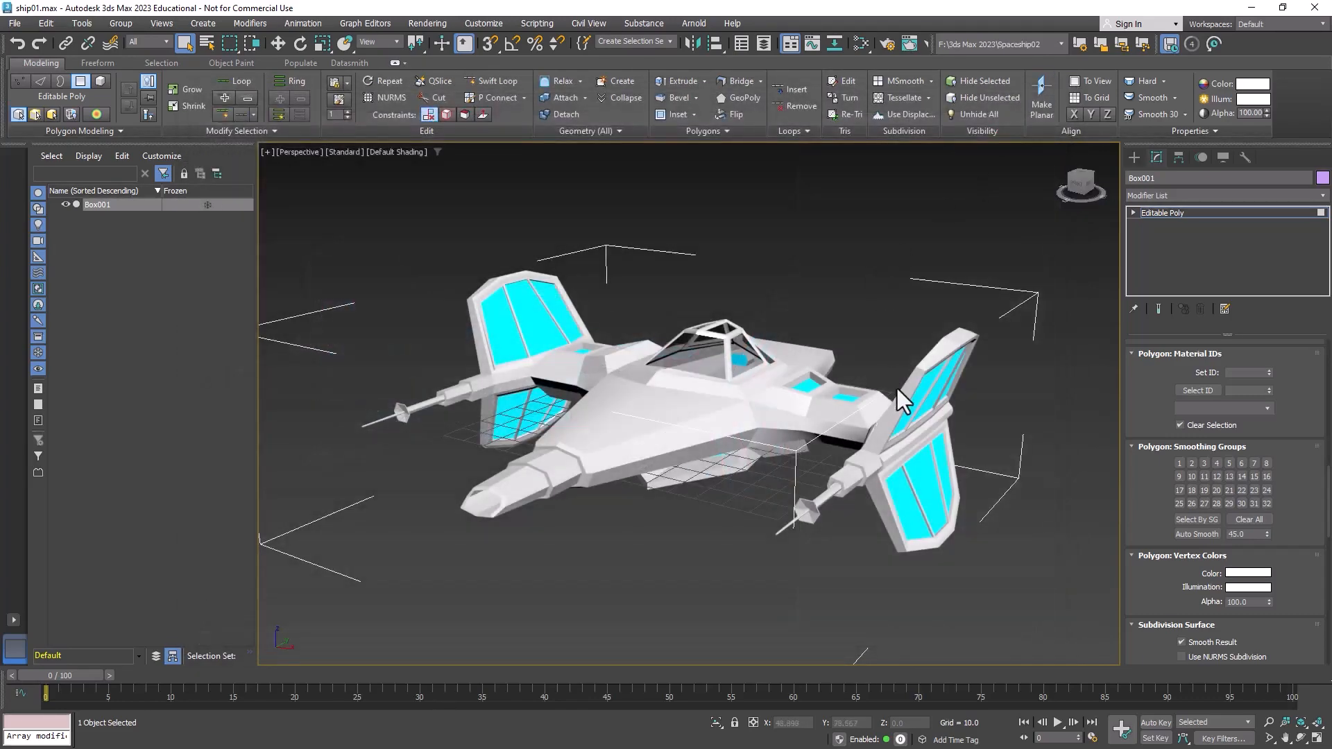
{"action": "middle_click_drag", "start_coordinate": [897, 388], "coordinate": [880, 377]}
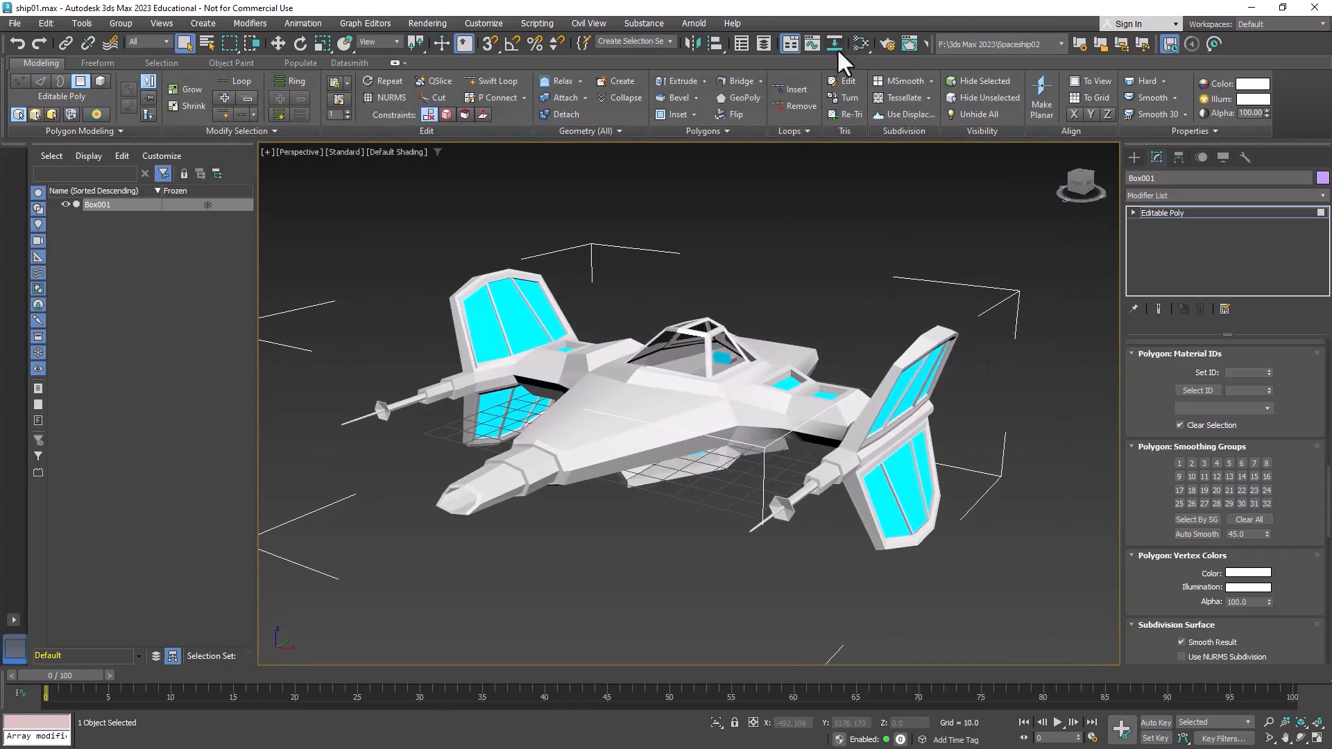
{"action": "left_click", "coordinate": [860, 43]}
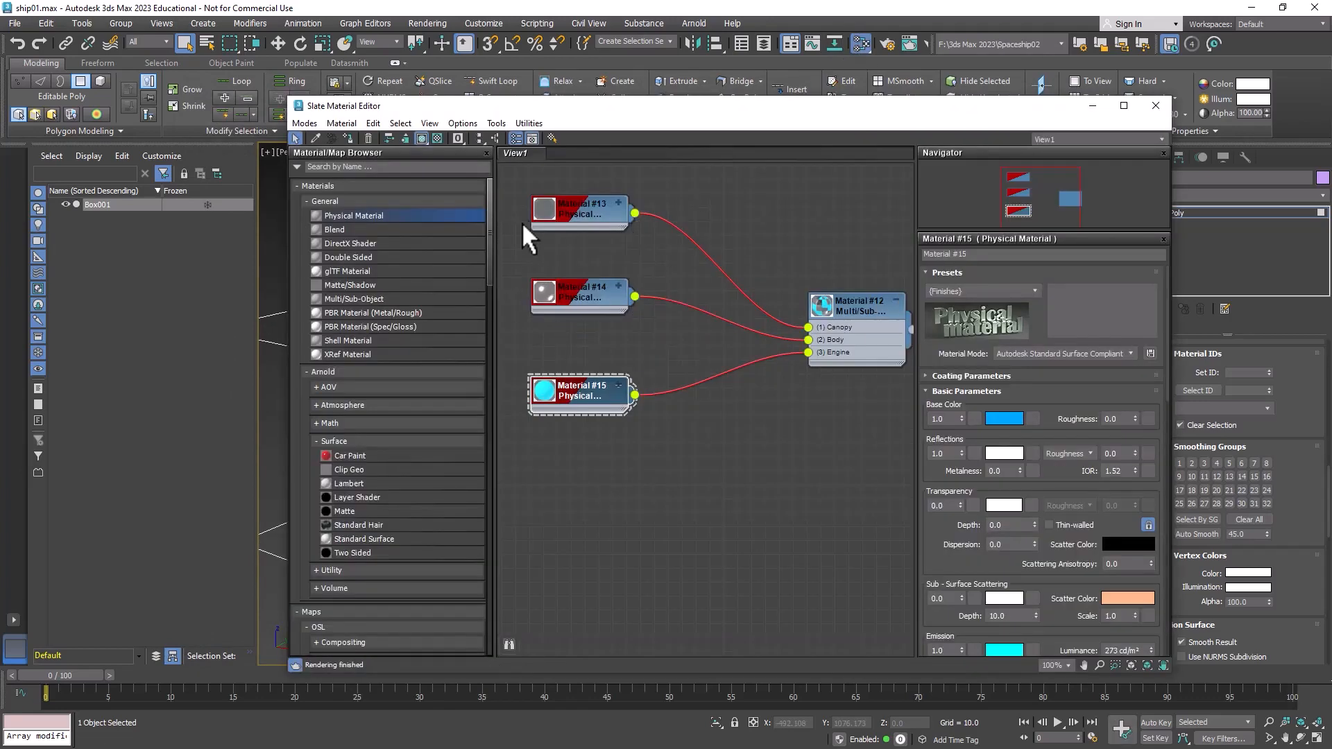
{"action": "left_click", "coordinate": [1152, 108]}
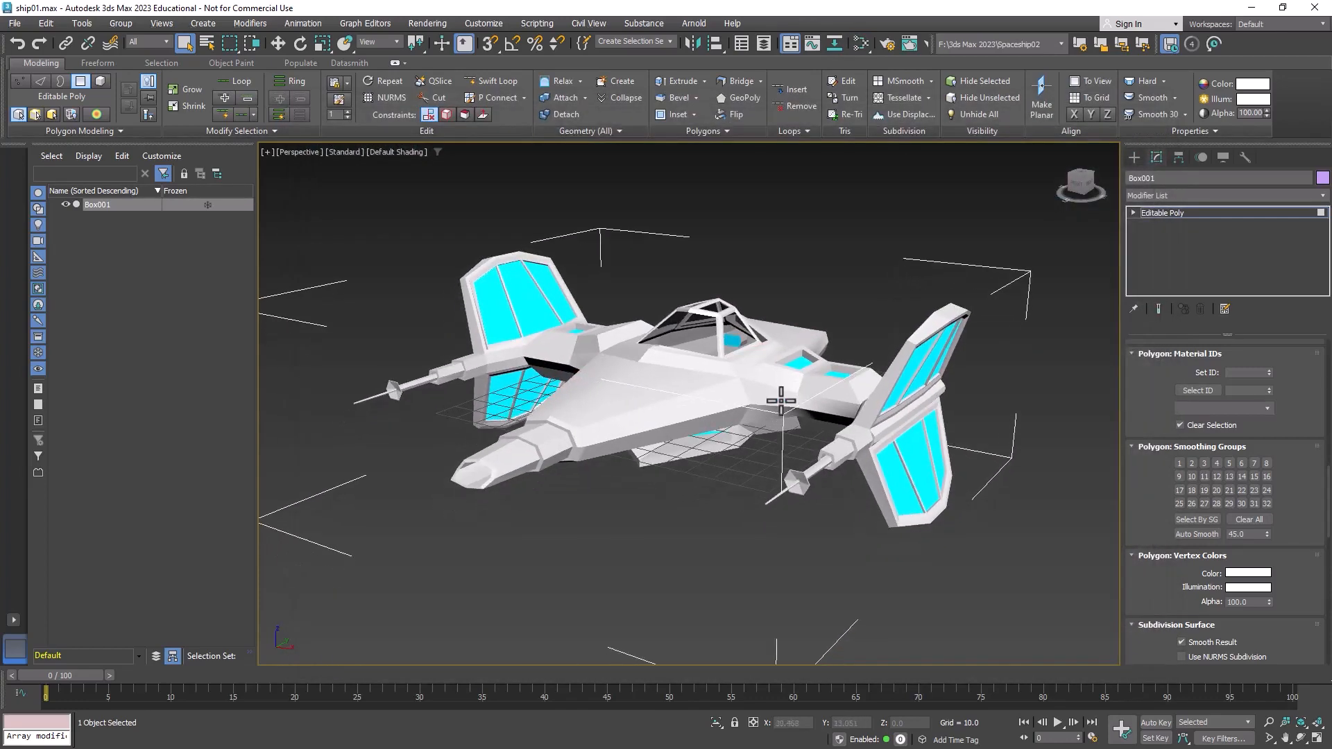
{"action": "mouse_move", "coordinate": [781, 410]}
{"action": "middle_mouse_down", "text": "alt"}
{"action": "mouse_move", "coordinate": [771, 431]}
{"action": "mouse_move", "coordinate": [763, 417]}
{"action": "middle_mouse_up", "text": "alt"}
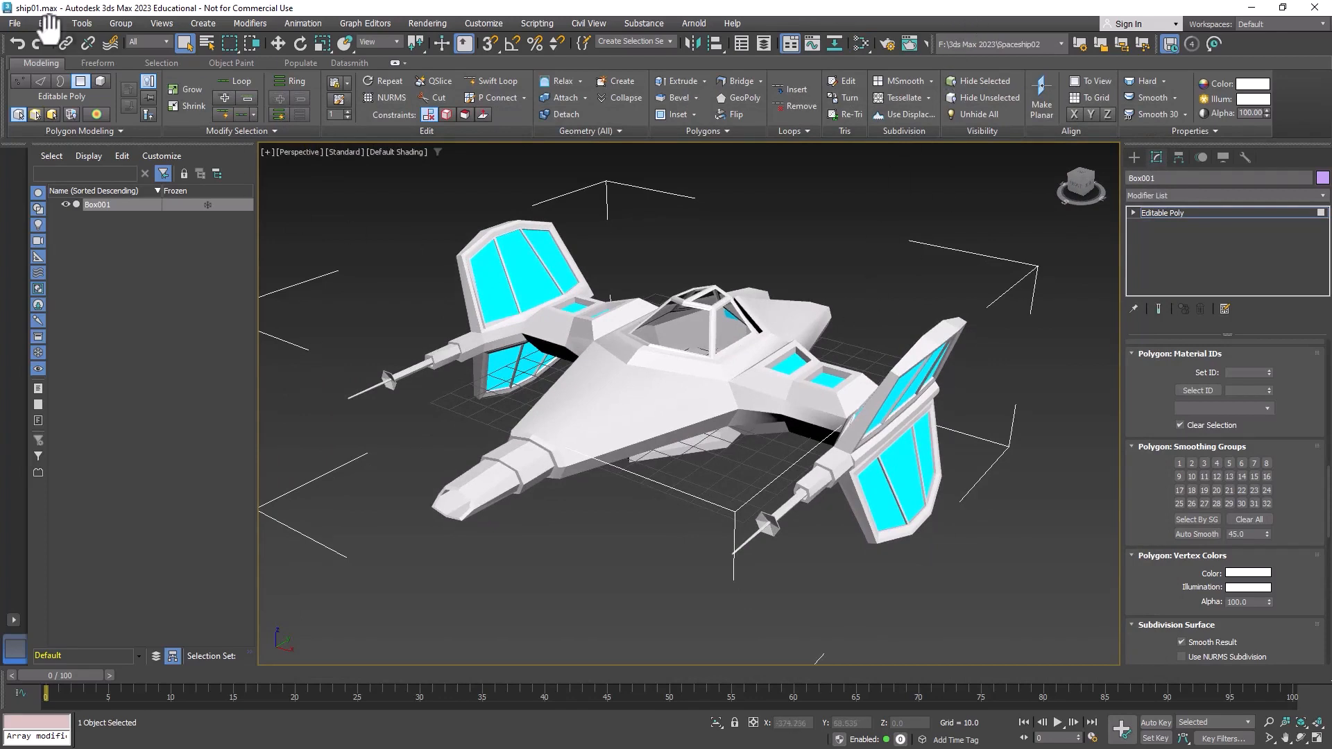
{"action": "mouse_move", "coordinate": [714, 407]}
{"action": "middle_mouse_down"}
{"action": "mouse_move", "coordinate": [727, 396]}
{"action": "mouse_move", "coordinate": [722, 416]}
{"action": "middle_mouse_up"}
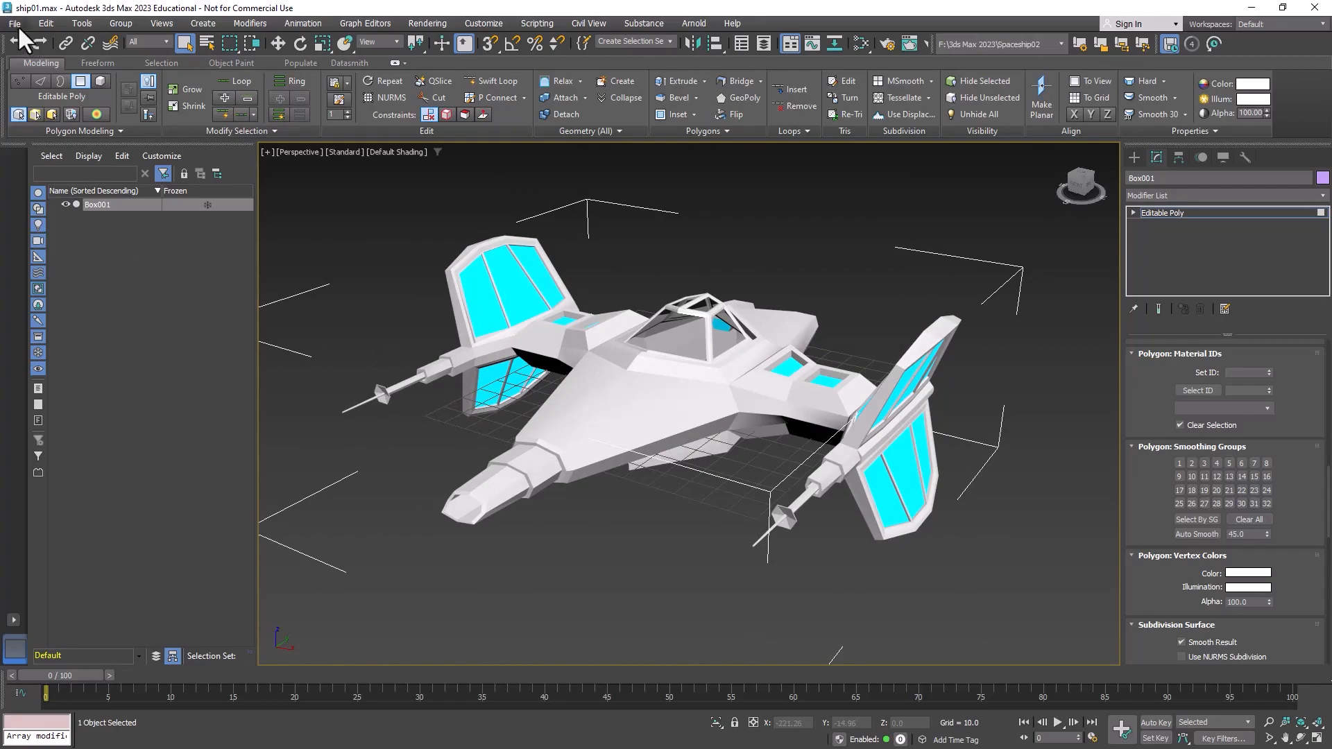